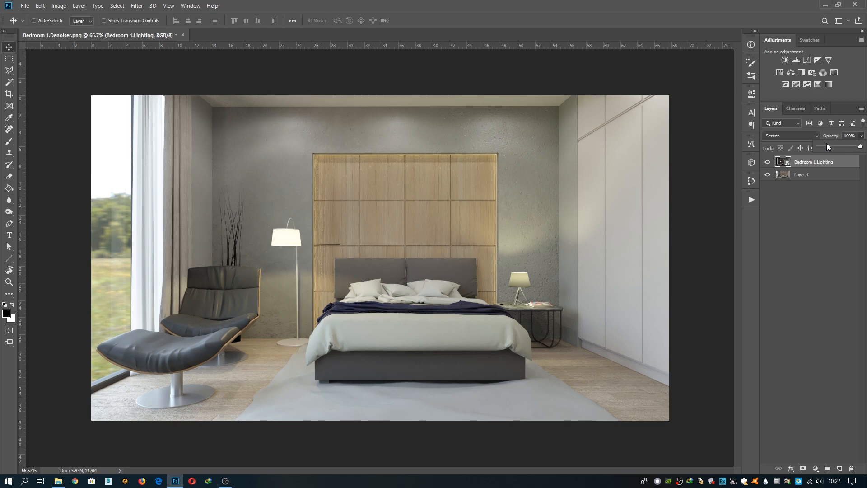
Step: Switch to the render folder and place Bedroom 1.Specular.png into the bedroom document above the Lighting layer
left_click(770, 166)
key("alt+Tab")
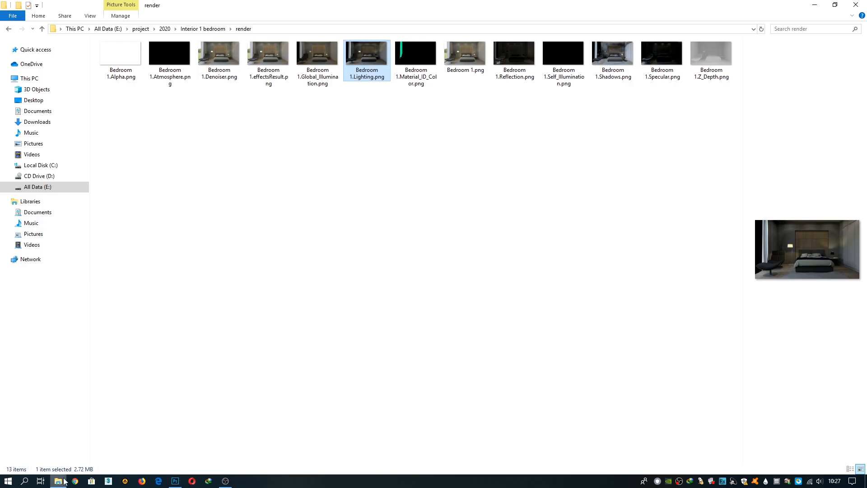
left_click(169, 54)
left_click_drag(662, 56, 334, 288)
key("Return")
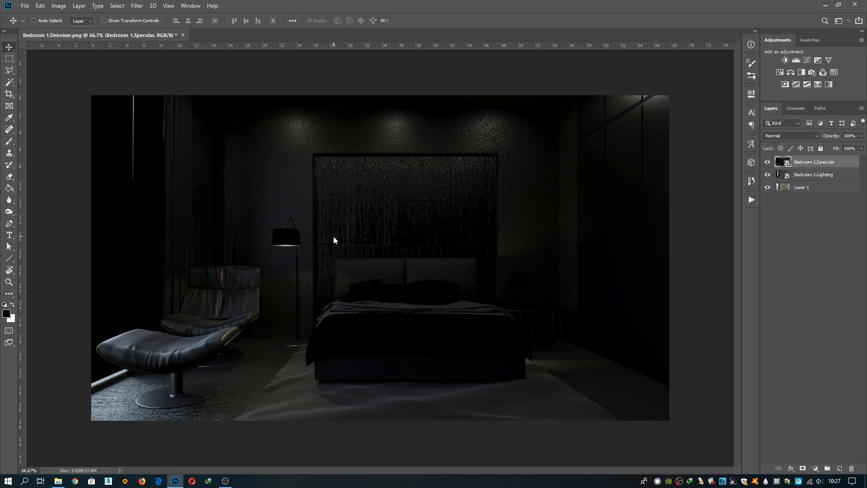
Step: Set the Specular layer's blend mode to Screen and its opacity to 12%
left_click(809, 136)
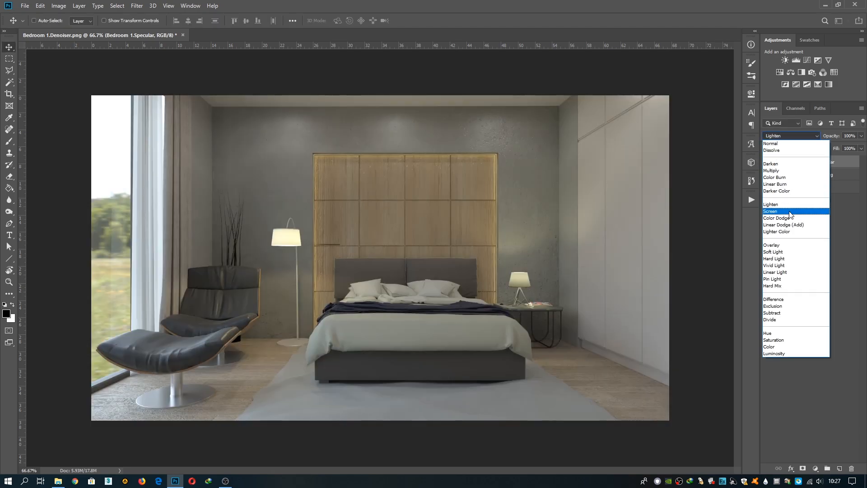
left_click(785, 211)
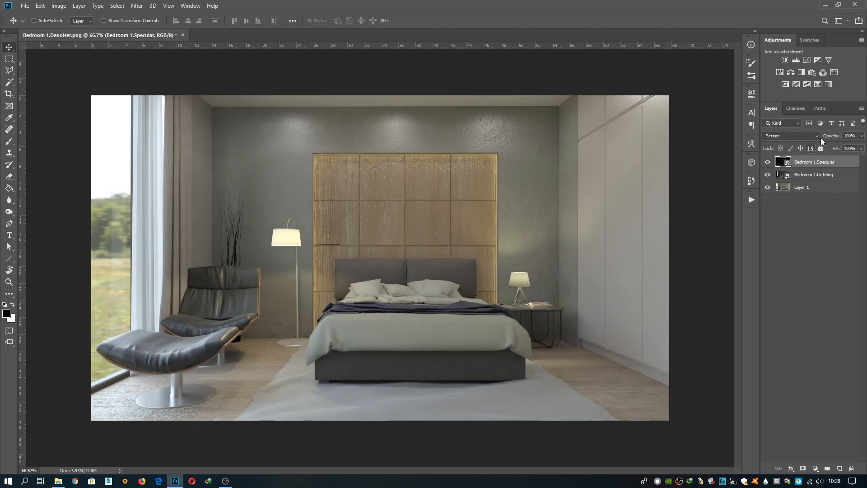
left_click_drag(862, 136, 824, 147)
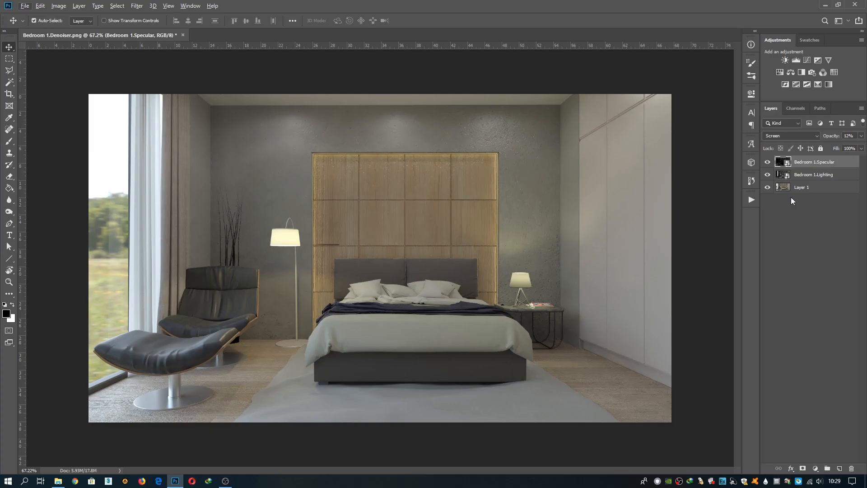
Step: Stamp all visible layers into a new layer and open it in the Camera Raw filter
key("ctrl+alt+shift+e")
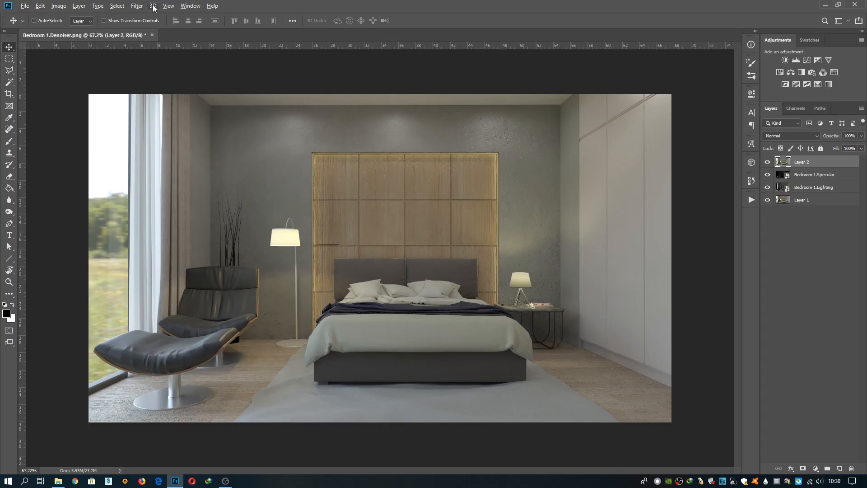
left_click(137, 6)
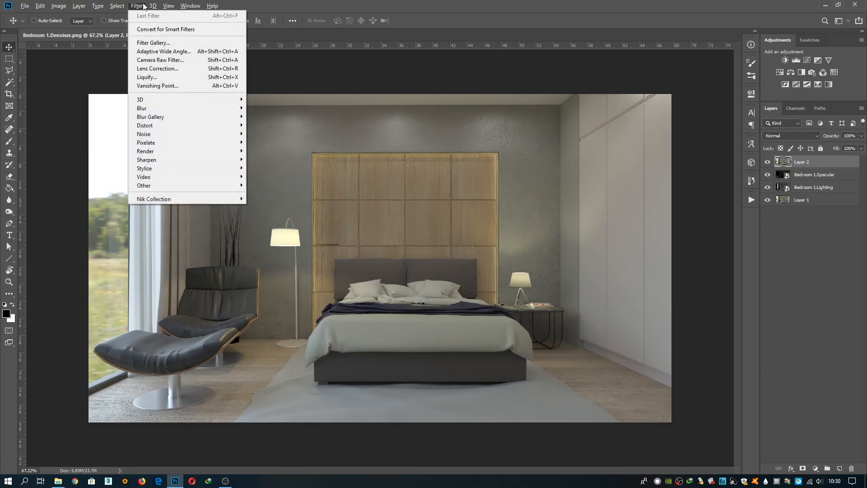
left_click(202, 59)
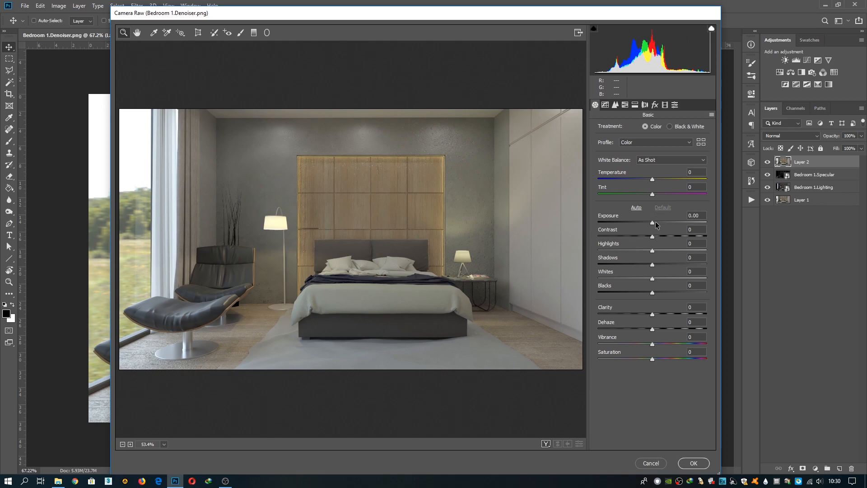
Step: Set Contrast to +45, Highlights to +21, Shadows to -18, Whites to +18 and Blacks to -43, with Exposure at 0.00
left_click_drag(656, 227, 678, 270)
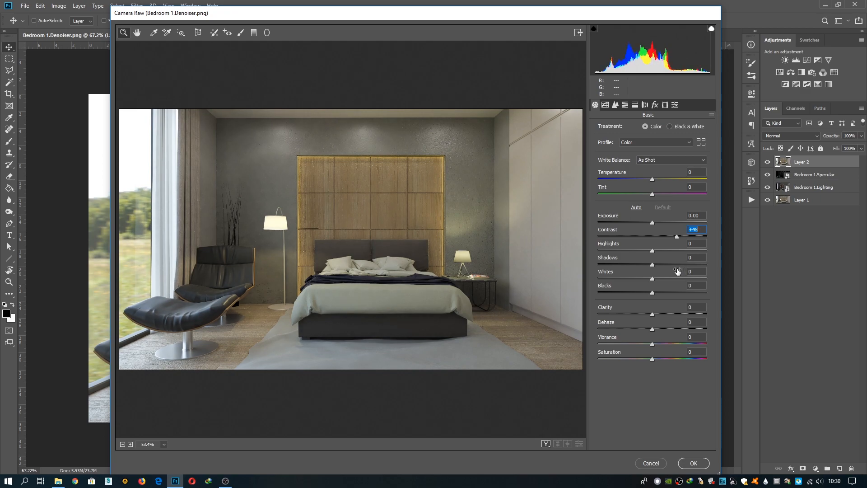
mouse_move(652, 222)
left_mouse_down()
mouse_move(663, 224)
mouse_move(655, 231)
left_mouse_up()
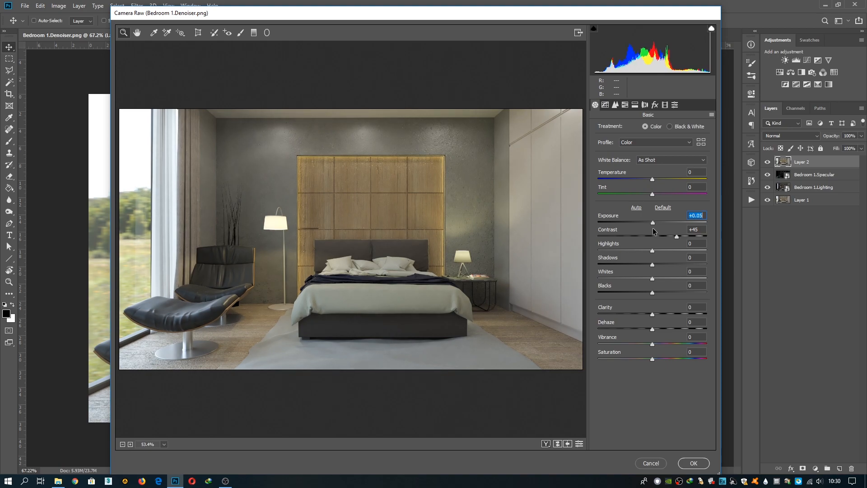
left_click_drag(653, 231, 652, 231)
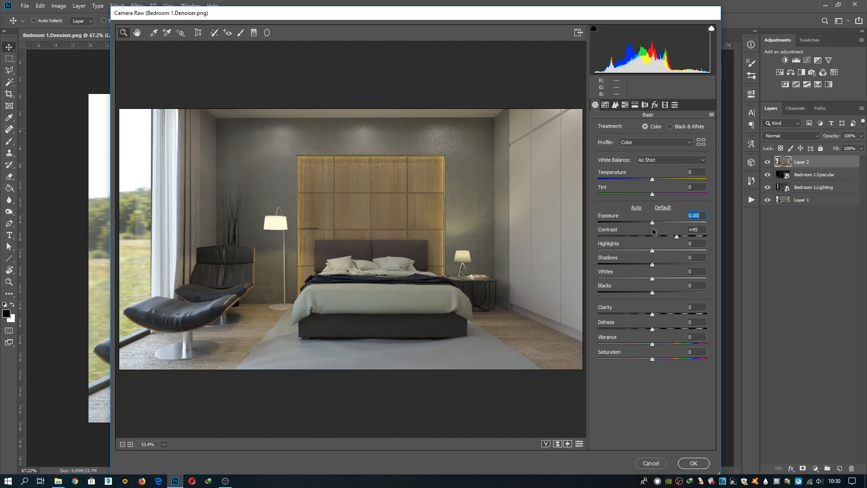
left_click_drag(652, 252, 666, 309)
left_click_drag(652, 265, 581, 274)
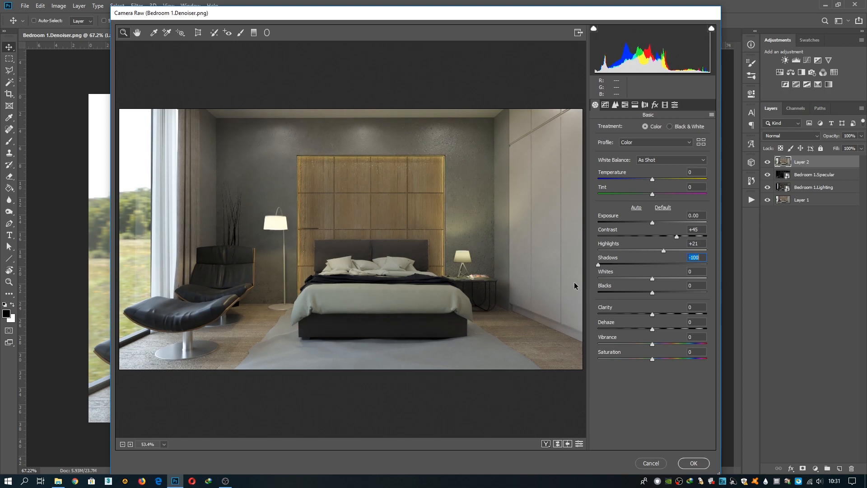
left_click_drag(591, 289, 626, 333)
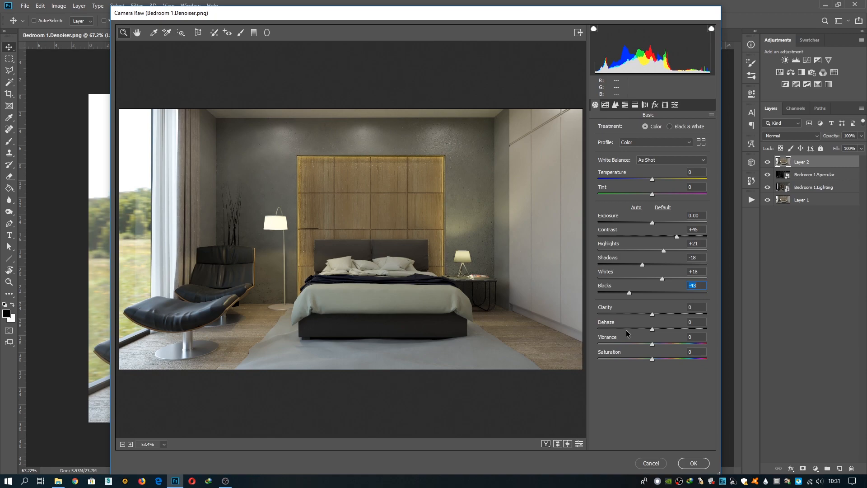
Step: Set Clarity to +6, Dehaze to +8 and Vibrance to +12, check the Tone Curve and Detail settings, and apply the Camera Raw filter
left_click(653, 314)
mouse_move(653, 315)
left_mouse_down()
mouse_move(676, 322)
mouse_move(657, 328)
left_mouse_up()
left_click_drag(652, 330, 659, 374)
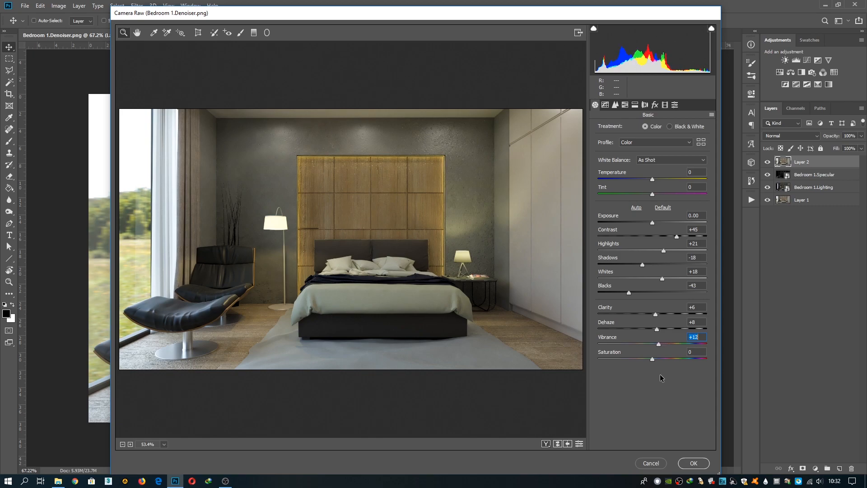
left_click_drag(653, 359, 654, 359)
left_click(605, 105)
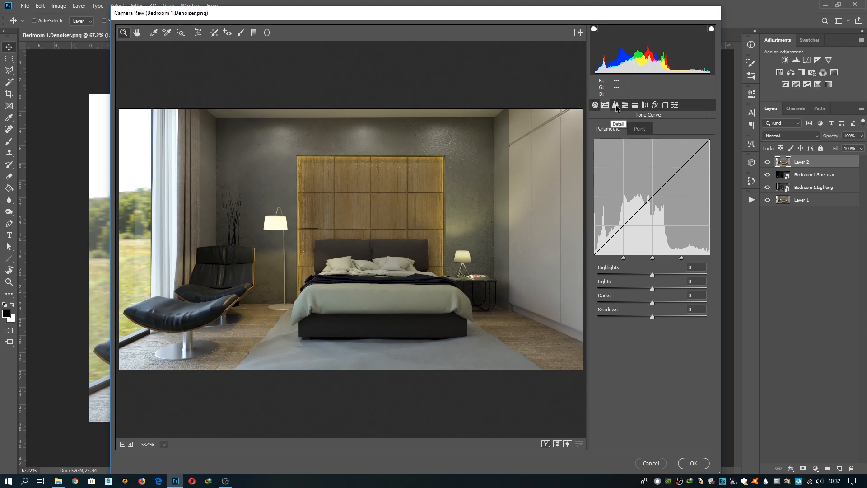
left_click(616, 106)
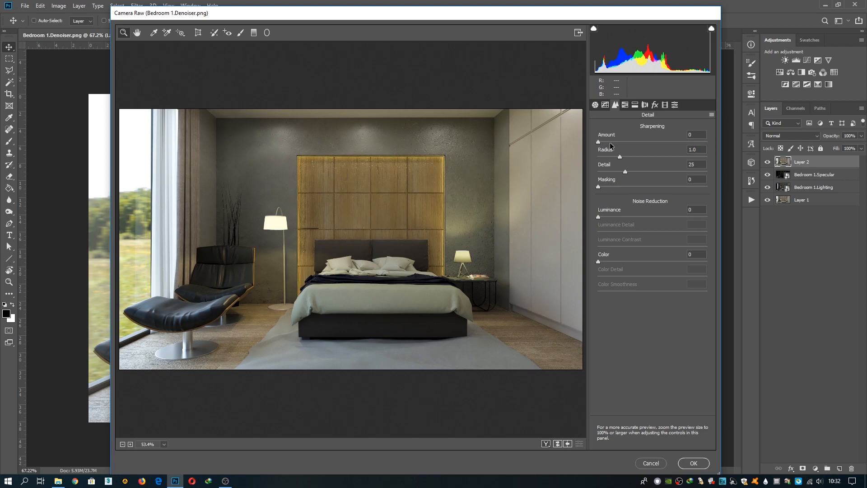
left_click(691, 465)
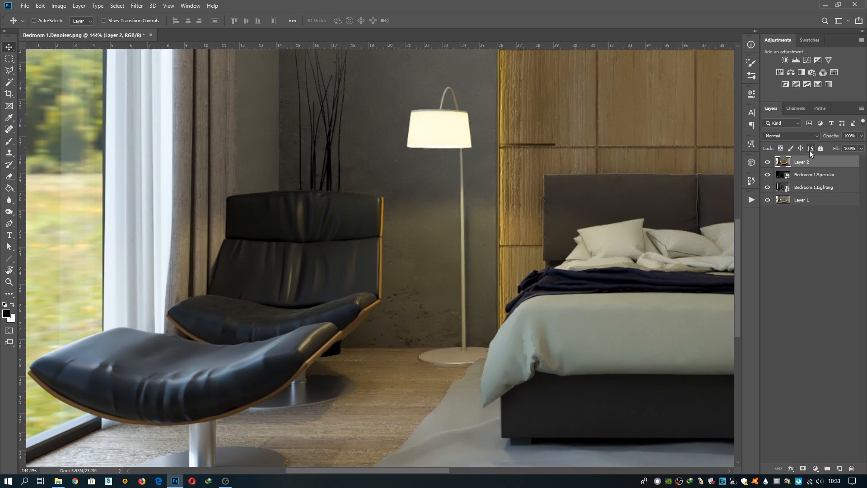
Step: Add a new layer above Layer 2 and prepare a 100 px brush with the colour sampled from the floor lamp's shade
left_click(840, 469)
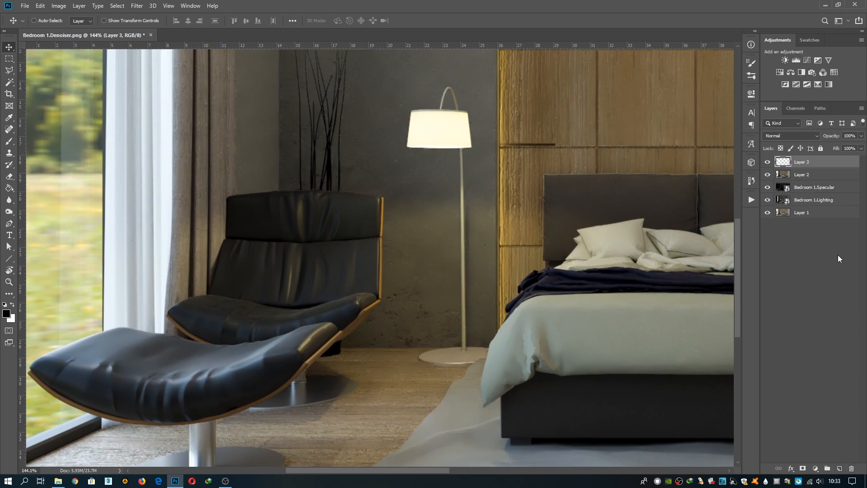
key("b")
key("bracketleft")
key("bracketleft")
key("bracketleft")
key("bracketleft")
key("bracketleft")
key("bracketleft")
key("bracketleft")
key("bracketleft")
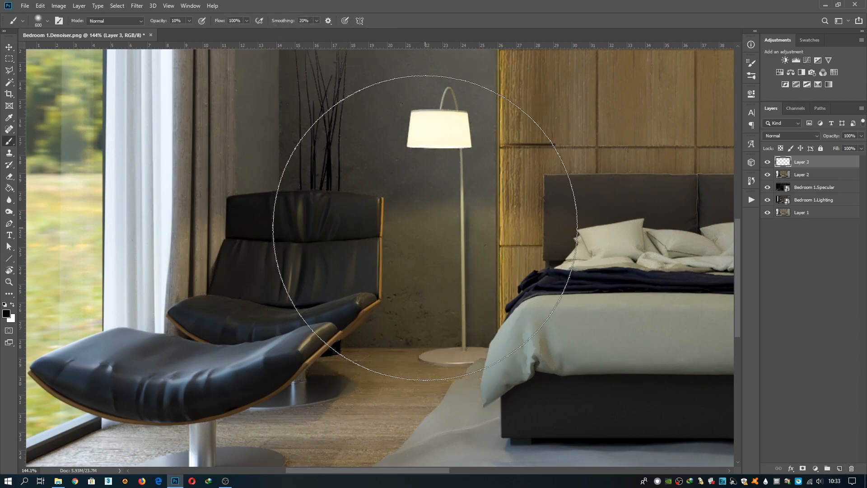
left_click(437, 128, "alt")
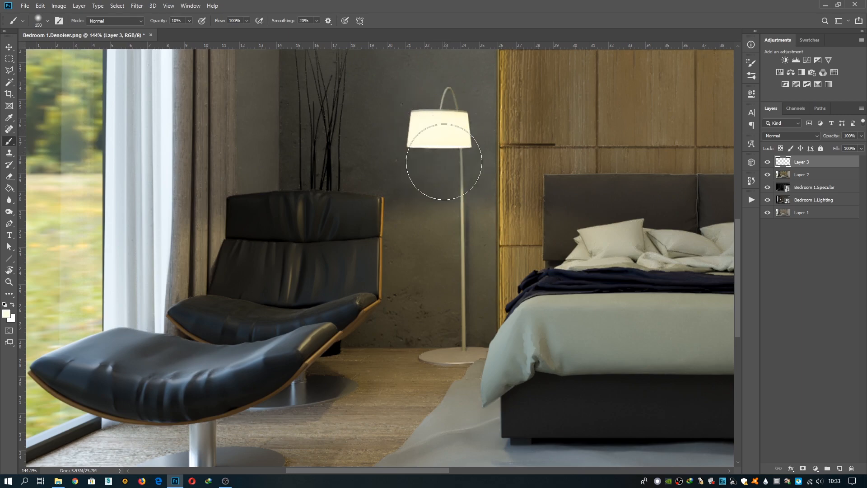
key("bracketleft")
key("bracketleft")
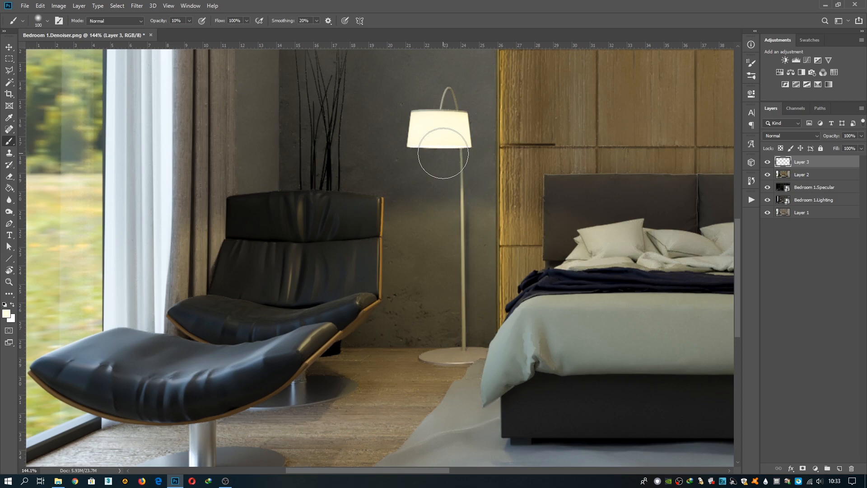
Step: Try painting a pale glow below the floor lamp's shade on the new layer
left_click_drag(443, 152, 439, 247)
left_click_drag(418, 370, 414, 215)
left_click_drag(413, 446, 416, 446)
Step: Set the foreground colour to bright yellow f1ff56
left_click(504, 251, "alt")
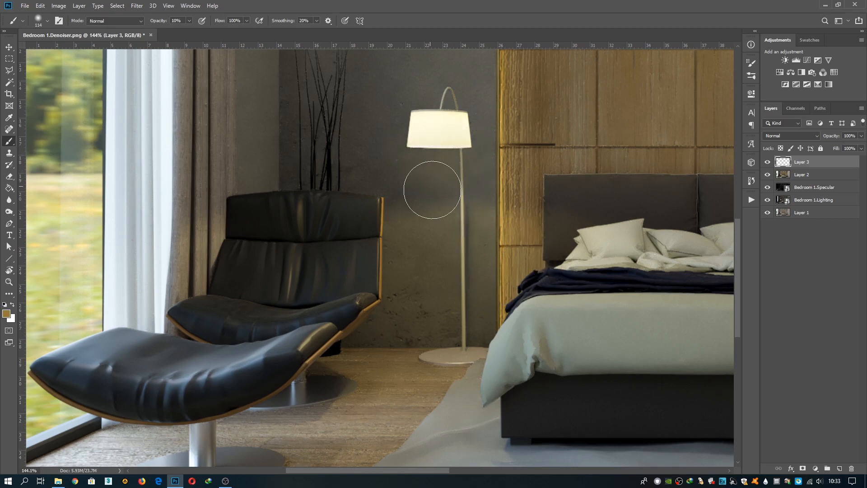
left_click(6, 314)
mouse_move(643, 194)
left_mouse_down()
mouse_move(628, 169)
mouse_move(640, 175)
left_mouse_up()
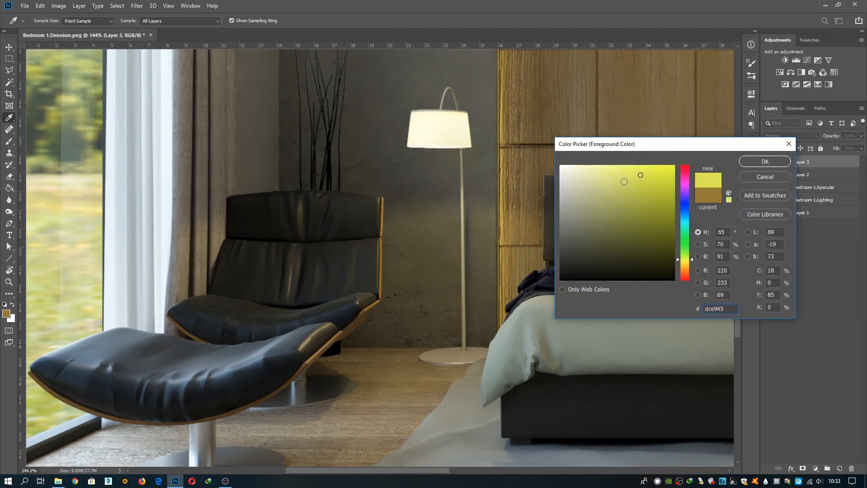
left_click(626, 168)
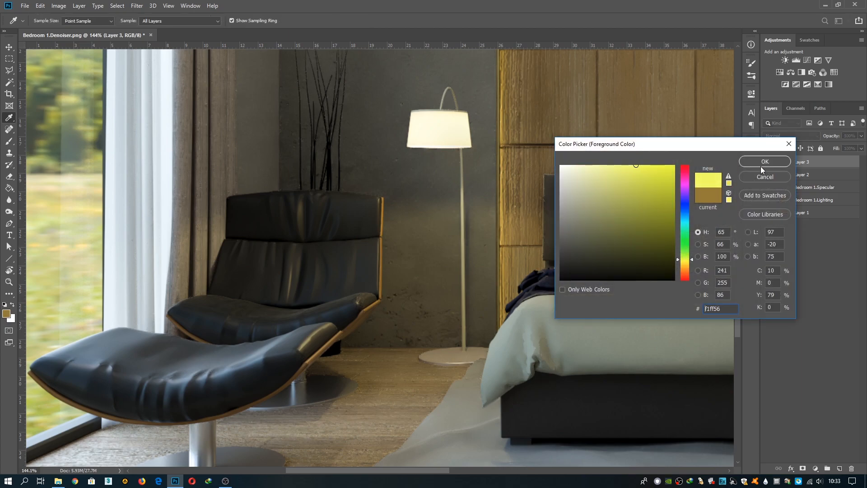
left_click(746, 164)
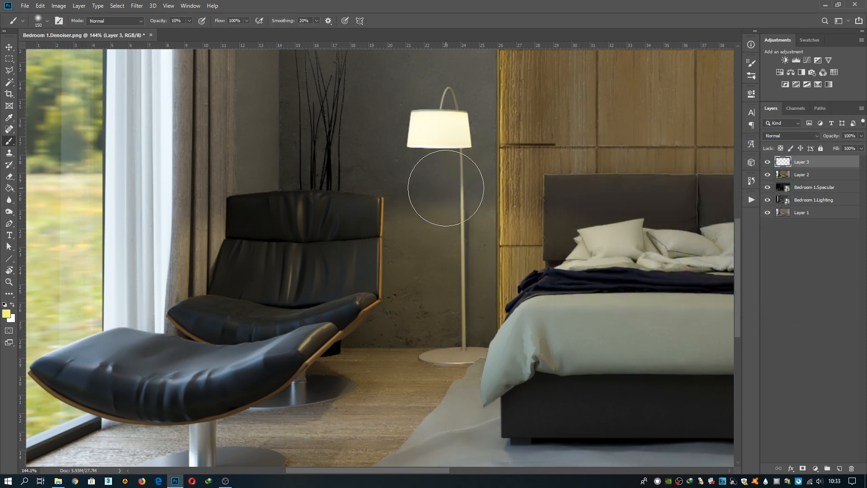
Step: Paint a yellow glow under the floor lamp and over the near side of the bed, enlarging the brush to 500 px
mouse_move(442, 183)
left_mouse_down()
mouse_move(504, 278)
mouse_move(434, 193)
mouse_move(425, 166)
mouse_move(360, 263)
mouse_move(362, 280)
mouse_move(406, 260)
mouse_move(435, 259)
mouse_move(474, 235)
mouse_move(484, 192)
mouse_move(542, 240)
mouse_move(453, 172)
mouse_move(377, 266)
mouse_move(429, 187)
mouse_move(453, 313)
mouse_move(459, 183)
mouse_move(519, 269)
mouse_move(483, 216)
mouse_move(491, 296)
mouse_move(359, 328)
mouse_move(428, 296)
mouse_move(360, 339)
mouse_move(527, 261)
mouse_move(449, 330)
mouse_move(483, 232)
mouse_move(452, 180)
mouse_move(454, 214)
mouse_move(419, 168)
mouse_move(410, 204)
mouse_move(331, 325)
mouse_move(431, 168)
mouse_move(368, 277)
mouse_move(406, 255)
mouse_move(463, 187)
mouse_move(517, 261)
mouse_move(332, 310)
mouse_move(331, 318)
mouse_move(469, 318)
mouse_move(379, 317)
mouse_move(327, 303)
mouse_move(375, 258)
mouse_move(272, 331)
mouse_move(421, 212)
mouse_move(358, 322)
mouse_move(377, 349)
mouse_move(330, 393)
mouse_move(366, 356)
mouse_move(322, 384)
mouse_move(420, 337)
mouse_move(368, 384)
mouse_move(470, 354)
mouse_move(587, 228)
mouse_move(566, 268)
mouse_move(565, 231)
mouse_move(535, 218)
mouse_move(559, 254)
mouse_move(461, 173)
mouse_move(615, 260)
mouse_move(568, 335)
mouse_move(528, 368)
mouse_move(492, 371)
mouse_move(567, 378)
left_mouse_up()
key("bracketright")
key("bracketright")
key("bracketright")
key("bracketright")
key("bracketright")
key("bracketright")
key("bracketright")
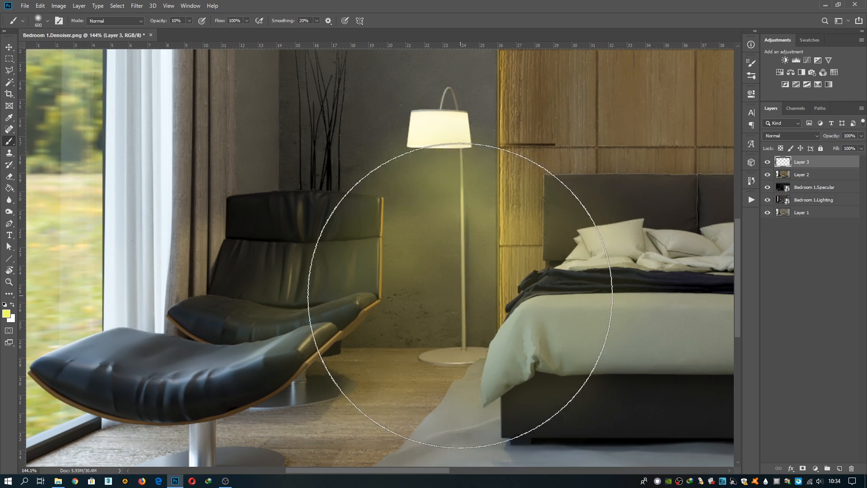
key("bracketleft")
mouse_move(456, 294)
left_mouse_down()
mouse_move(495, 294)
mouse_move(522, 310)
mouse_move(470, 238)
mouse_move(562, 300)
mouse_move(552, 311)
mouse_move(591, 320)
mouse_move(445, 271)
mouse_move(435, 213)
mouse_move(362, 291)
mouse_move(332, 305)
mouse_move(499, 300)
mouse_move(501, 289)
mouse_move(519, 303)
mouse_move(562, 309)
mouse_move(571, 325)
mouse_move(610, 320)
mouse_move(629, 330)
mouse_move(507, 291)
left_mouse_up()
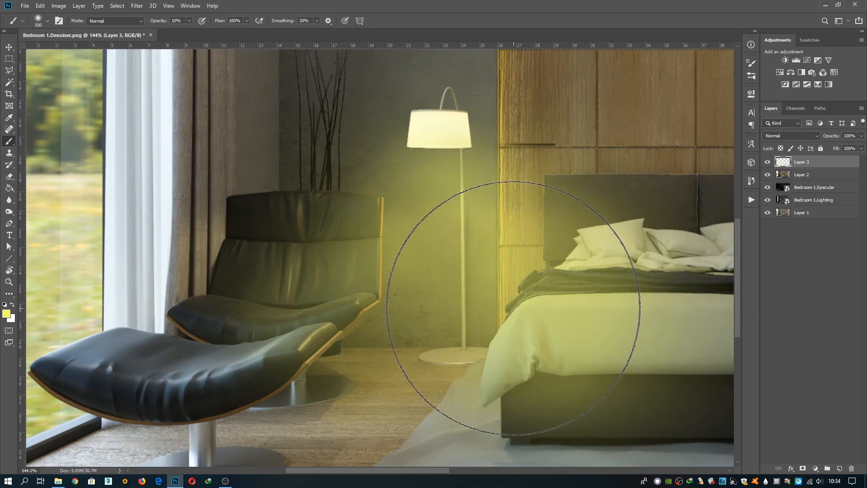
Step: Reduce the brush to 125 px and paint more yellow light around the floor lamp, just below its shade
scroll(561, 310, "down", 3)
scroll(523, 291, "up", 2)
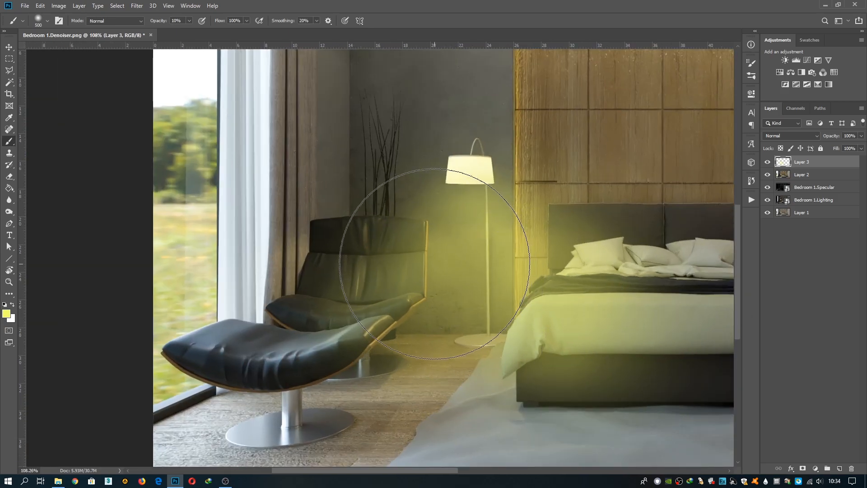
key("bracketleft")
key("bracketleft")
key("bracketleft")
key("bracketleft")
key("bracketleft")
key("bracketleft")
key("bracketleft")
mouse_move(462, 236)
left_mouse_down()
mouse_move(468, 207)
mouse_move(485, 266)
mouse_move(453, 305)
mouse_move(471, 206)
mouse_move(552, 317)
mouse_move(527, 244)
left_mouse_up()
Step: Set the painted glow layer's blend mode to Lighten and its fill to 40%
scroll(531, 276, "down", 3, "alt")
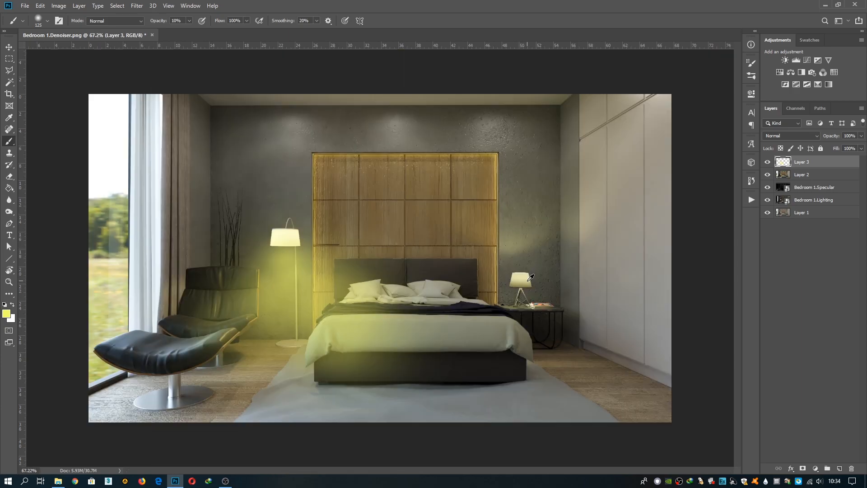
scroll(292, 316, "up", 4, "alt")
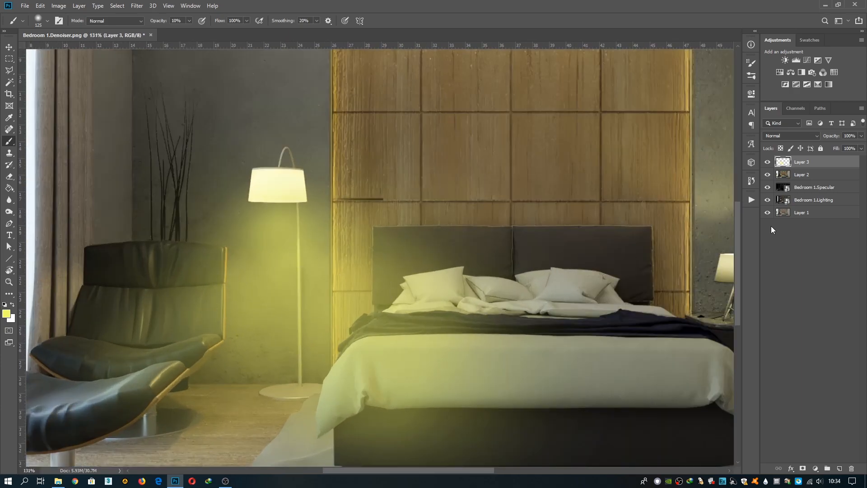
left_click(818, 135)
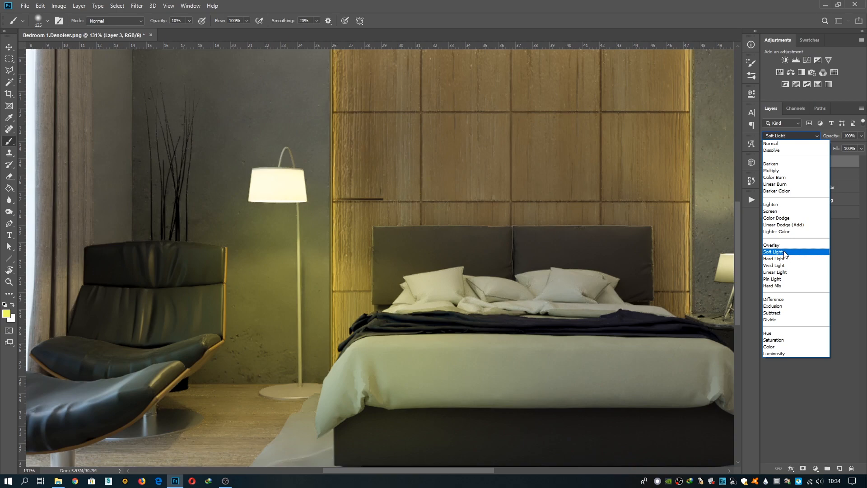
left_click(769, 205)
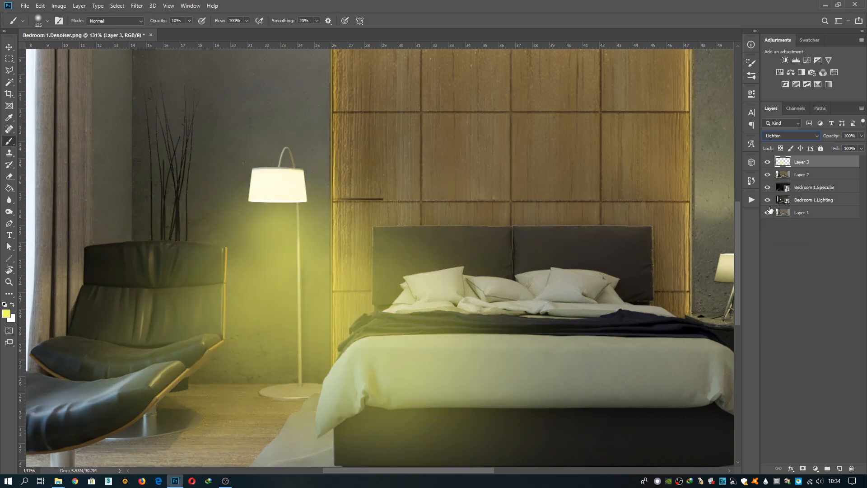
left_click(795, 244)
left_click(797, 162)
left_click(795, 136)
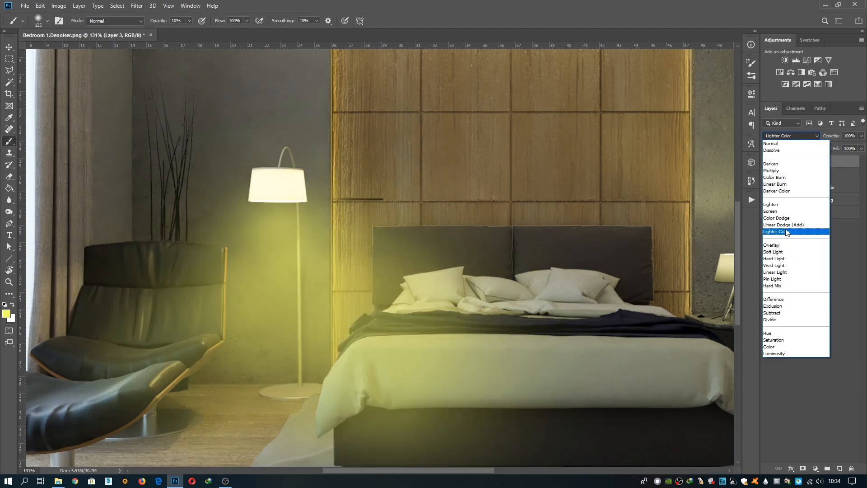
left_click(787, 205)
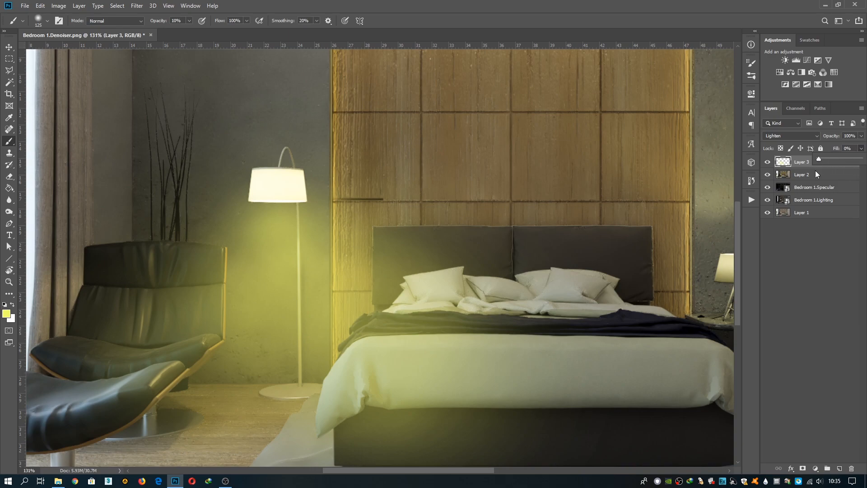
left_click_drag(860, 159, 835, 182)
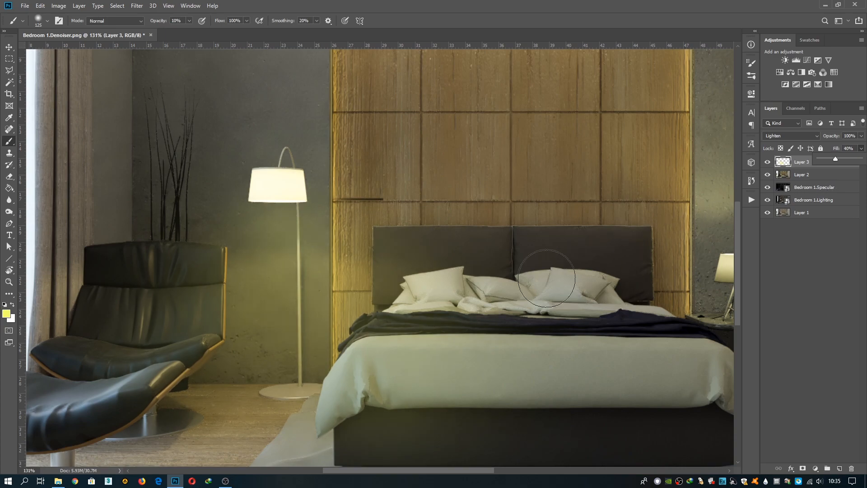
Step: Select the painted floor-lamp glow layer, Layer 3, and add a layer mask to it
scroll(547, 283, "down", 5)
scroll(546, 283, "down", 2)
scroll(420, 316, "up", 3)
left_click(830, 294)
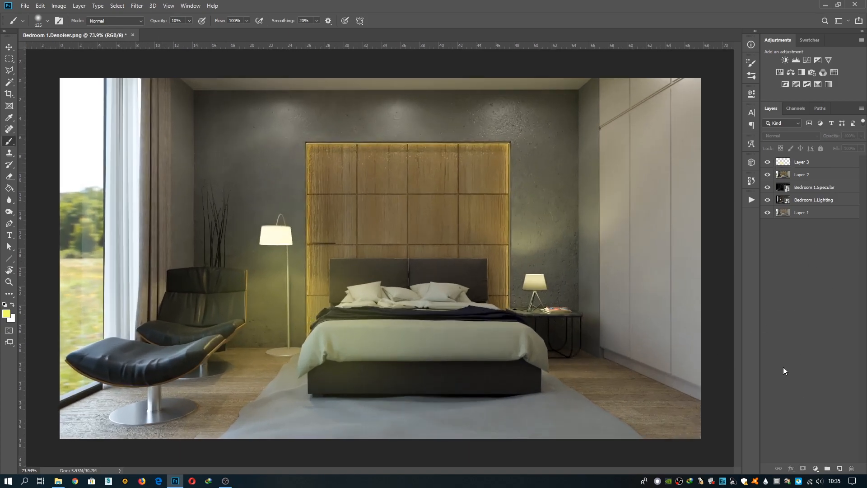
left_click(807, 163)
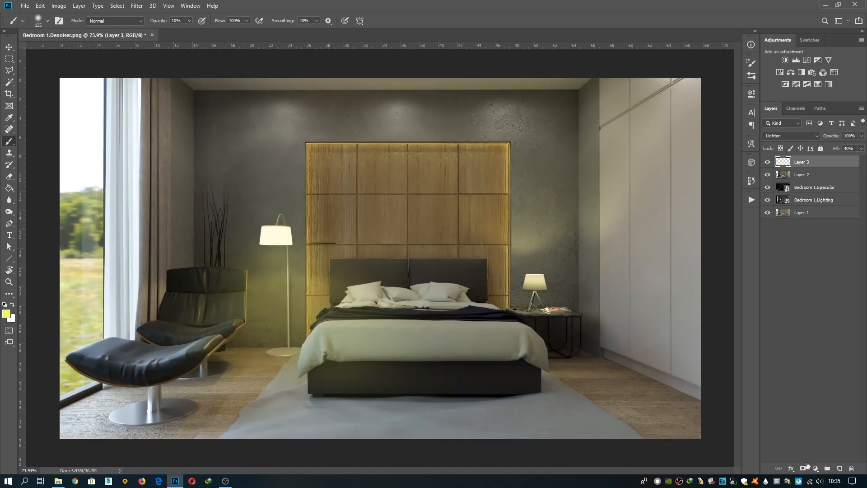
left_click(803, 469)
key("e")
key("bracketright")
key("bracketright")
key("bracketright")
key("bracketright")
key("bracketright")
key("bracketright")
key("bracketright")
key("bracketright")
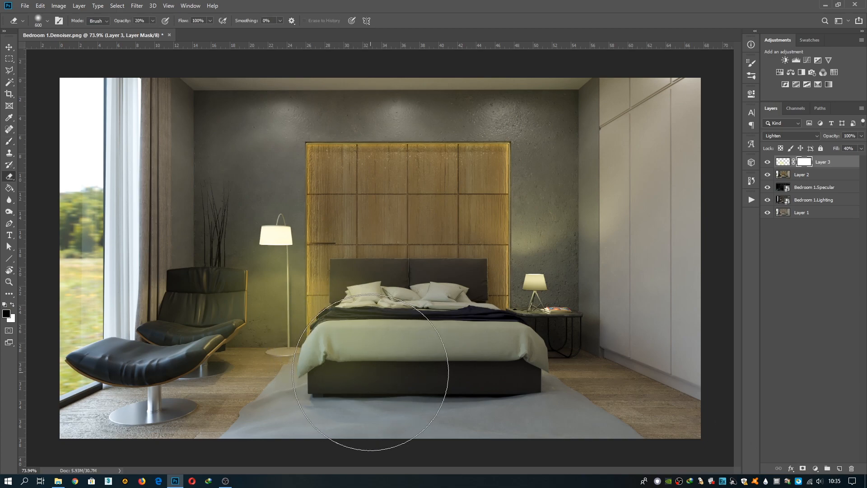
Step: Paint black on the Layer 3 mask with a 600 px brush to soften the glow over the bed and below the floor lamp
key("b")
key("bracketright")
key("bracketright")
key("bracketright")
key("bracketright")
key("bracketright")
key("bracketright")
key("bracketright")
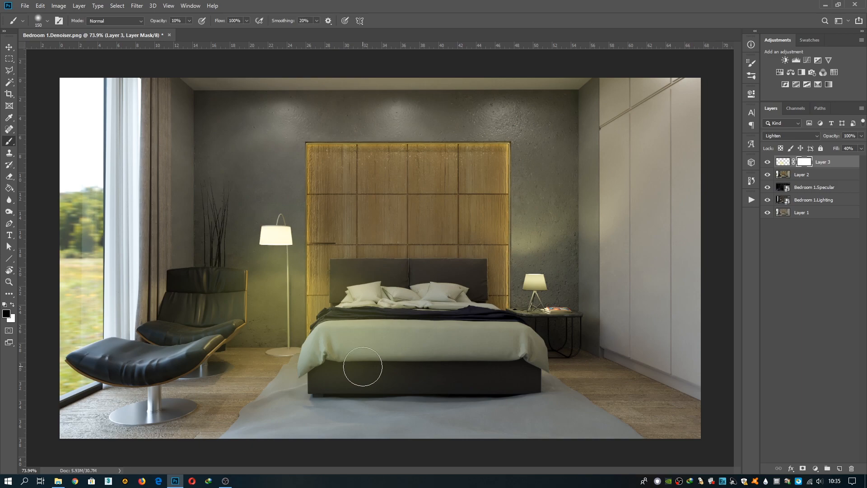
mouse_move(363, 367)
left_mouse_down()
mouse_move(345, 347)
mouse_move(357, 346)
mouse_move(317, 339)
mouse_move(208, 341)
mouse_move(217, 334)
mouse_move(210, 312)
mouse_move(274, 309)
left_mouse_up()
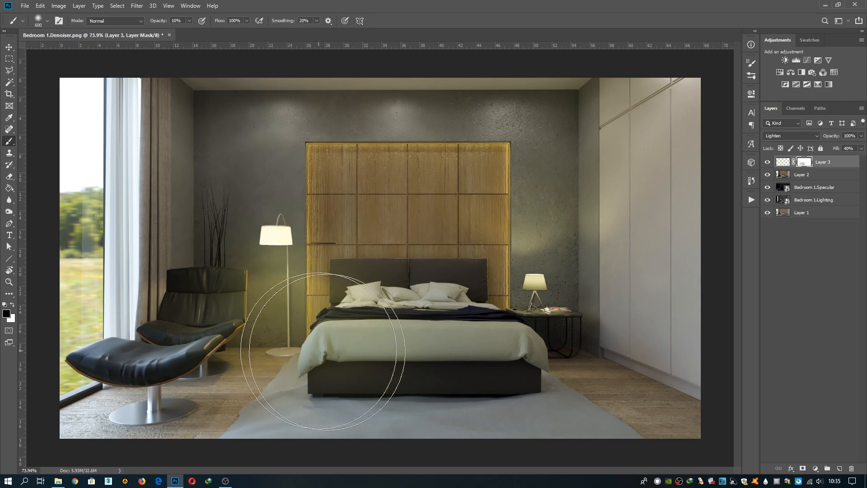
scroll(406, 367, "down", 2)
scroll(381, 258, "up", 2)
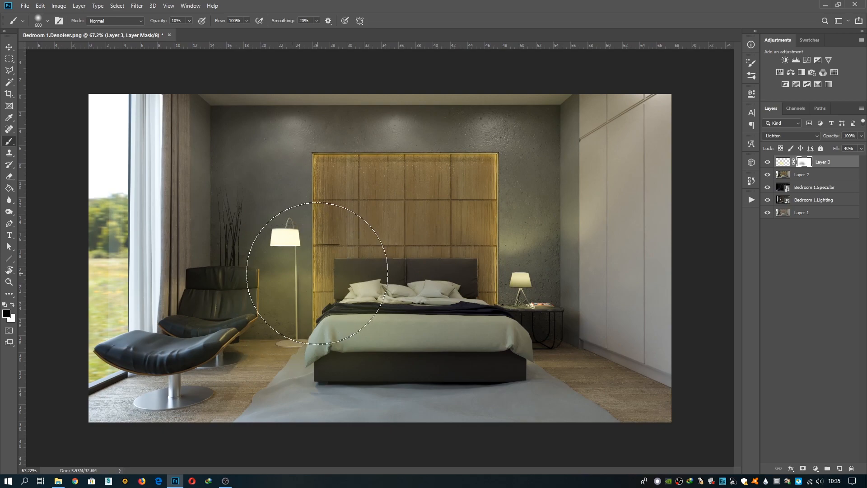
Step: Set Layer 3's opacity to 24%
left_click(861, 136)
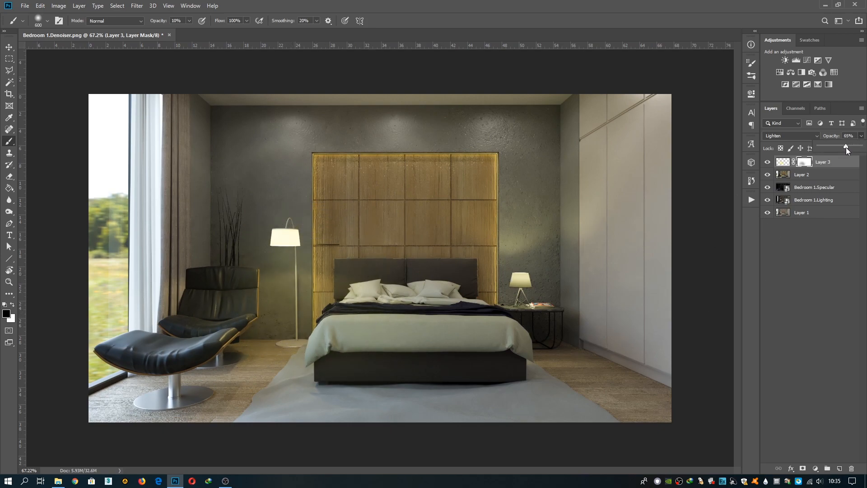
left_click(783, 162)
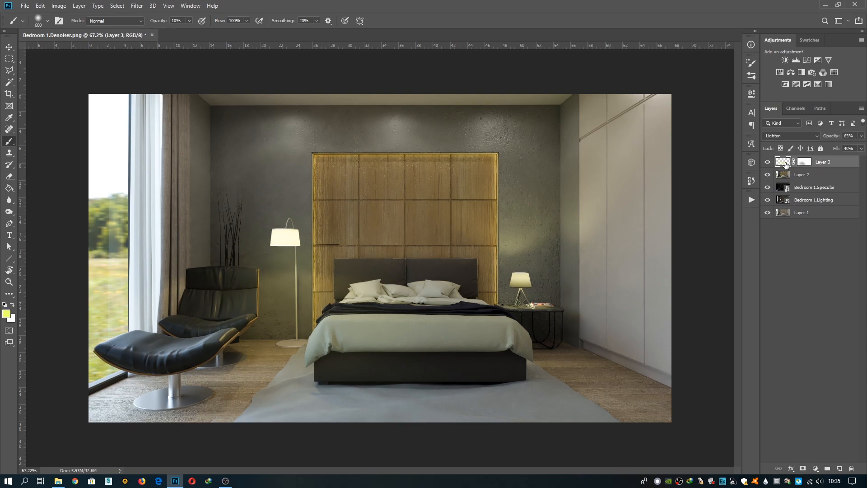
left_click(860, 136)
left_click(829, 146)
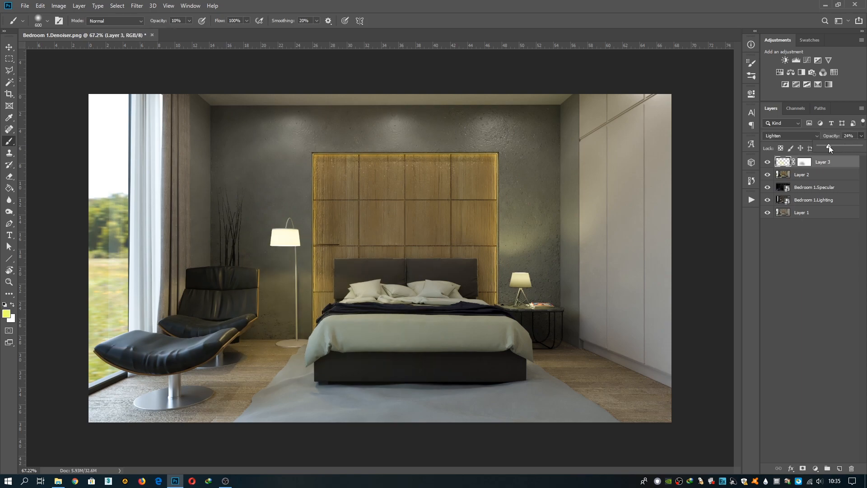
scroll(369, 337, "down", 5)
scroll(370, 338, "up", 5)
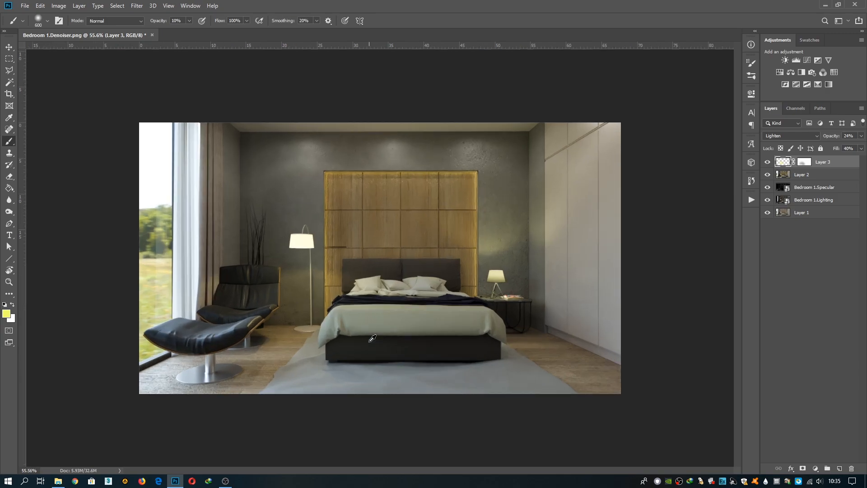
scroll(432, 321, "up", 2)
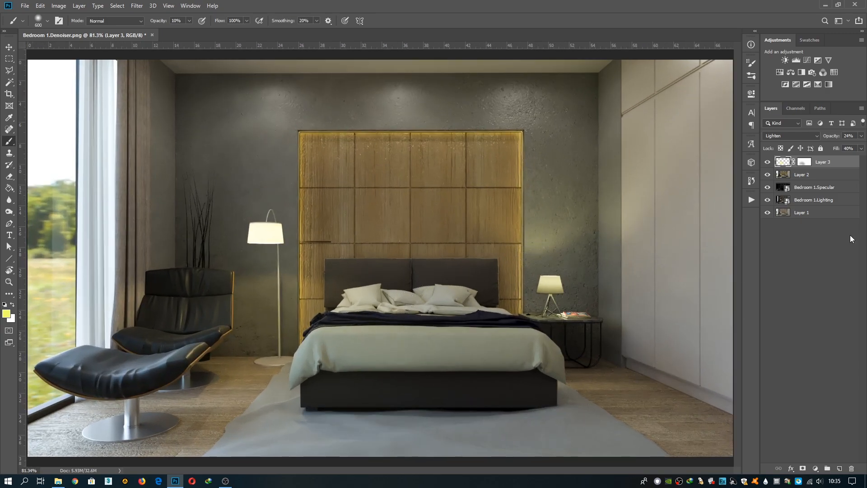
Step: Create a new layer above Layer 3 and paint yellow light over the bedside lamp and the wall around it with a smaller brush
left_click(840, 468)
scroll(652, 340, "up", 2)
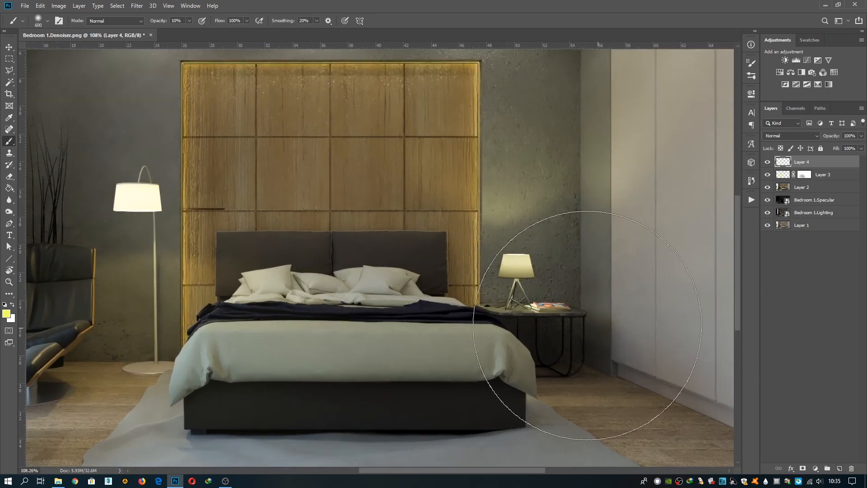
key("bracketleft")
key("bracketleft")
key("bracketleft")
key("bracketleft")
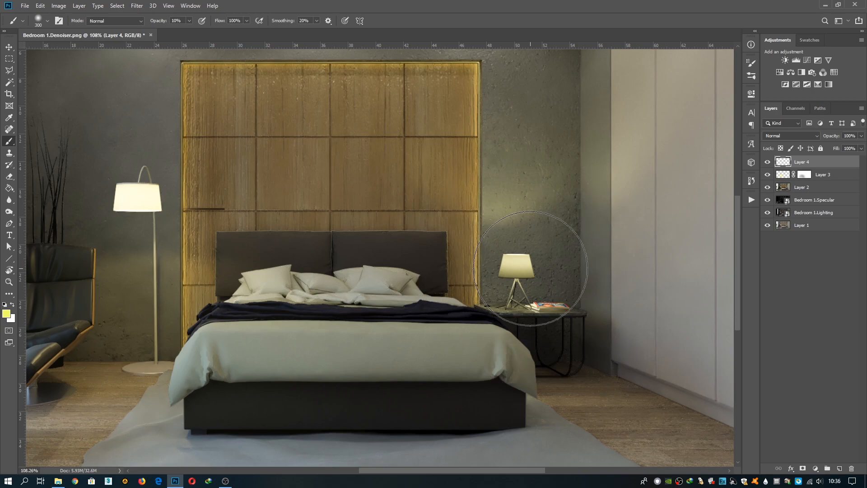
left_click(524, 266)
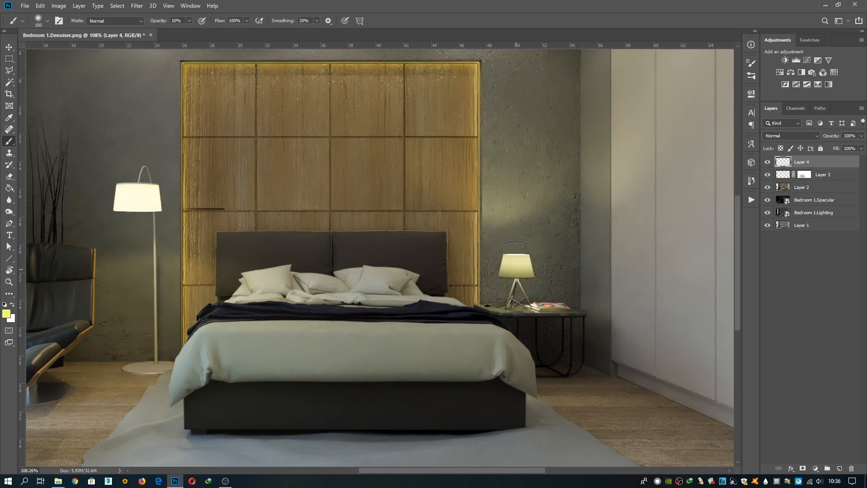
key("bracketright")
key("bracketright")
key("bracketright")
key("bracketright")
key("bracketleft")
key("bracketleft")
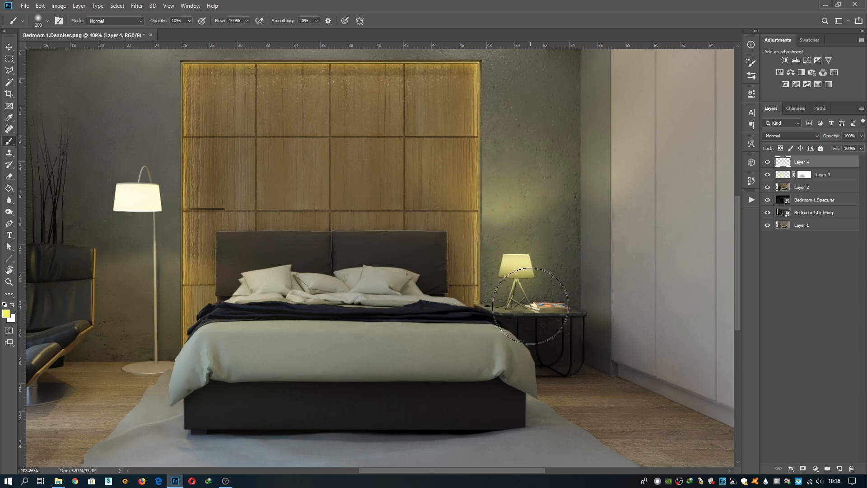
Step: Enlarge the brush to 300 and then 400 px and paint a wider yellow glow on the wall above the bedside lamp
key("bracketright")
key("bracketright")
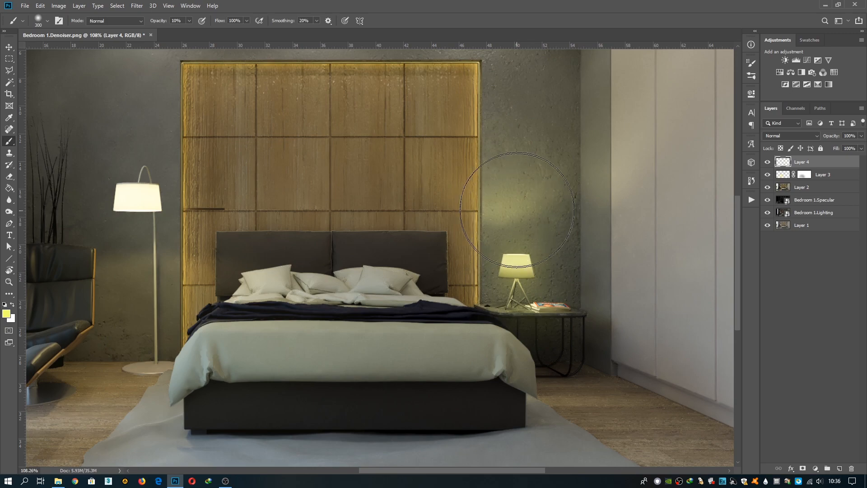
key("bracketright")
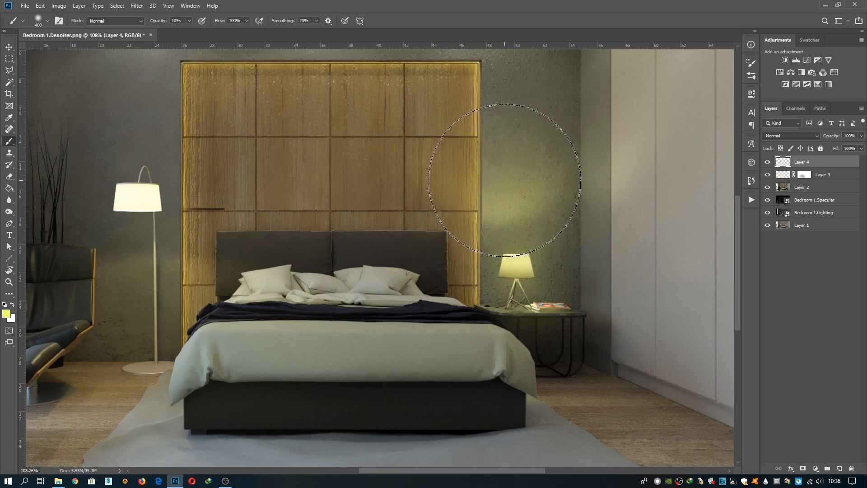
scroll(605, 312, "down", 3)
scroll(627, 292, "up", 2)
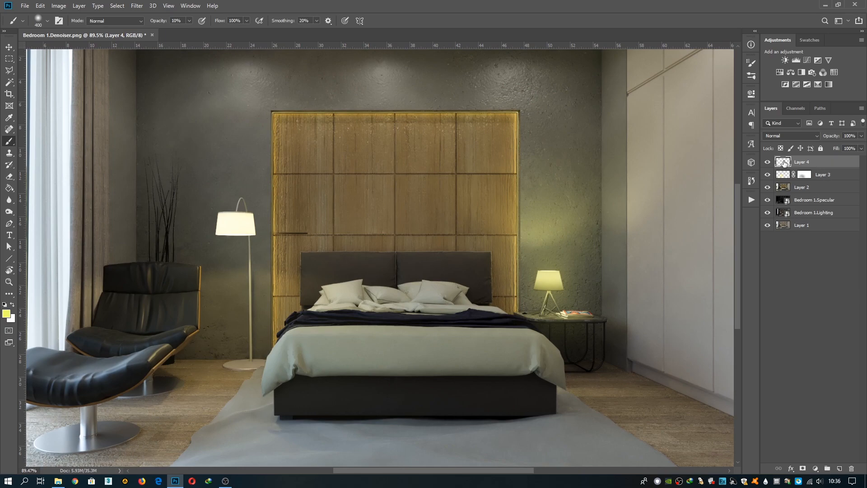
Step: Set Layer 4's blend mode to Lighten, its fill to 63% and its opacity to 46%
scroll(622, 278, "down", 2)
left_click(791, 136)
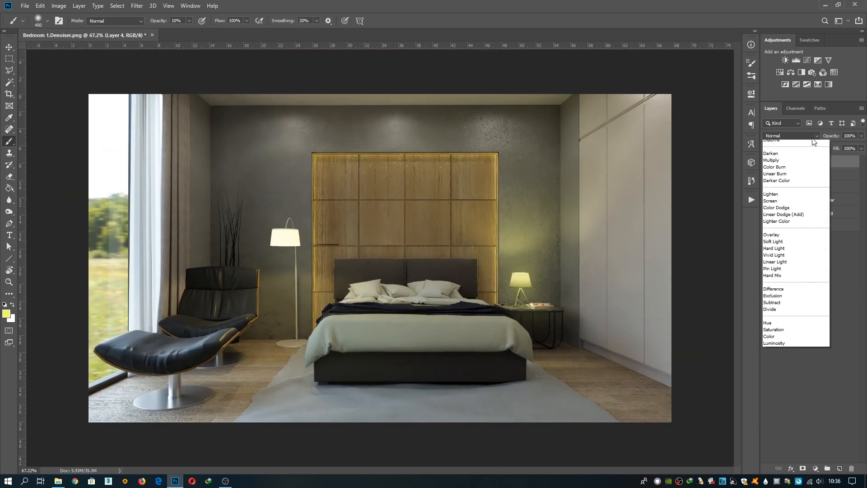
left_click(784, 208)
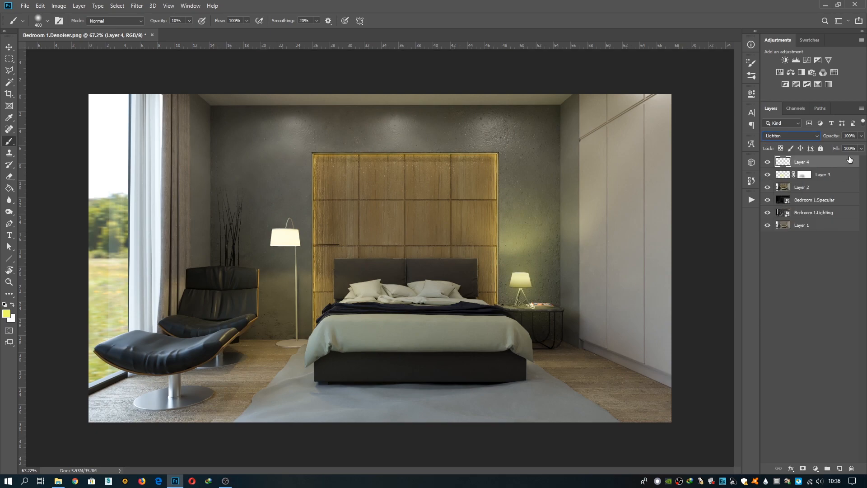
left_click(862, 148)
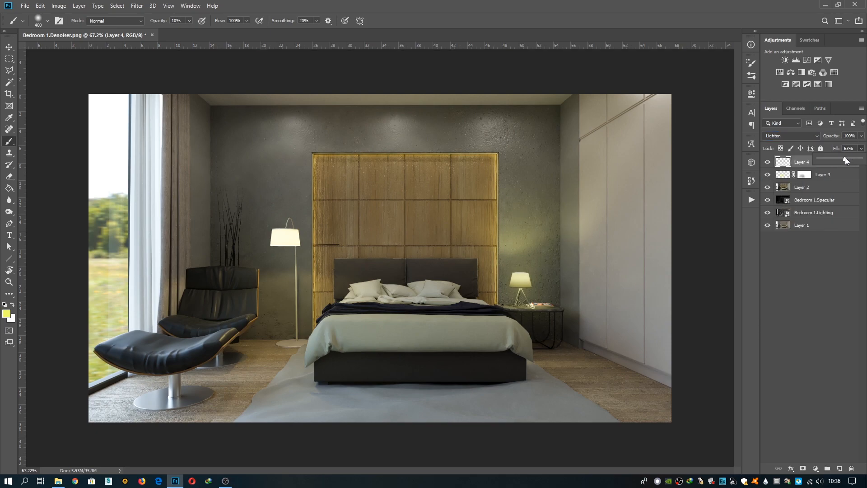
left_click(860, 137)
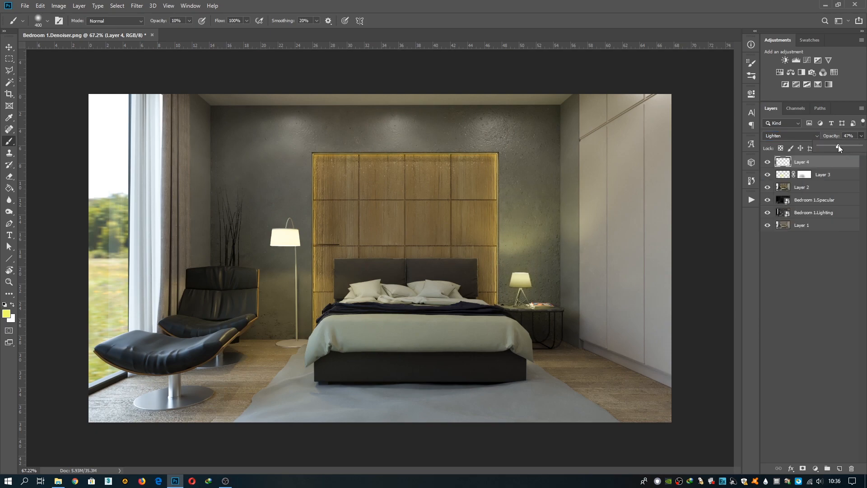
left_click_drag(823, 154, 819, 153)
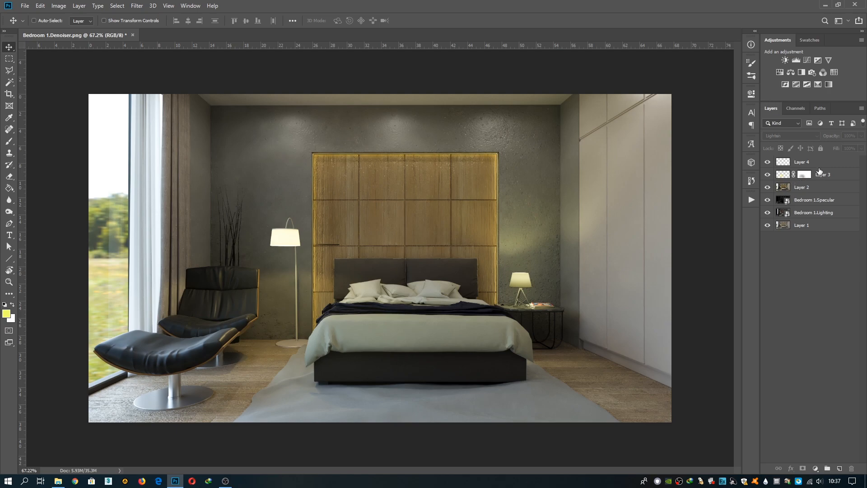
Step: Create a new layer above Layer 4 and set the Brush's foreground colour to black 000000
left_click(819, 166)
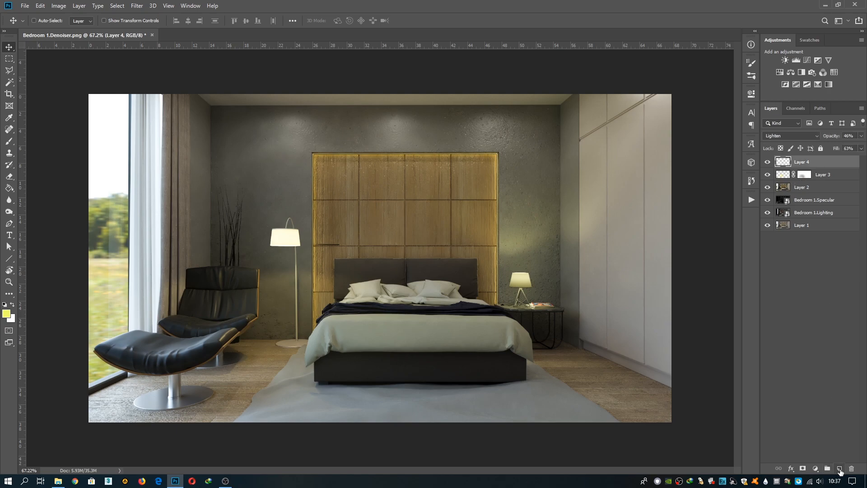
left_click(839, 468)
key("b")
key("d")
scroll(658, 251, "up", 3)
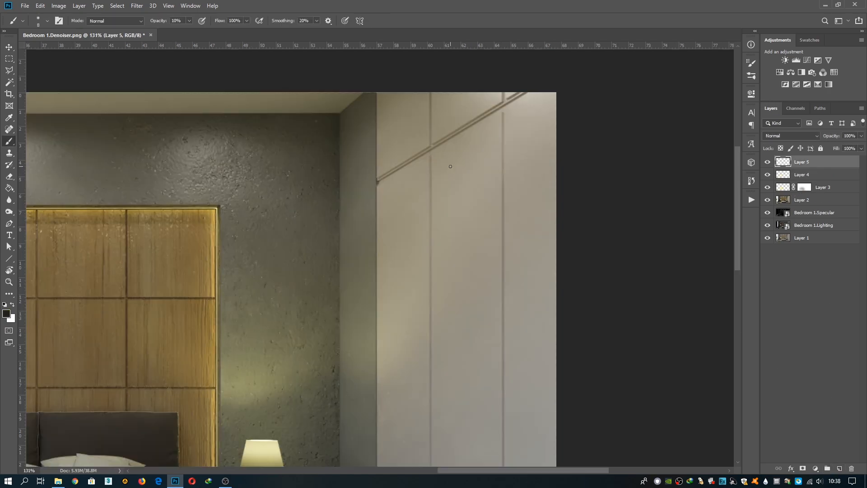
left_click(10, 315)
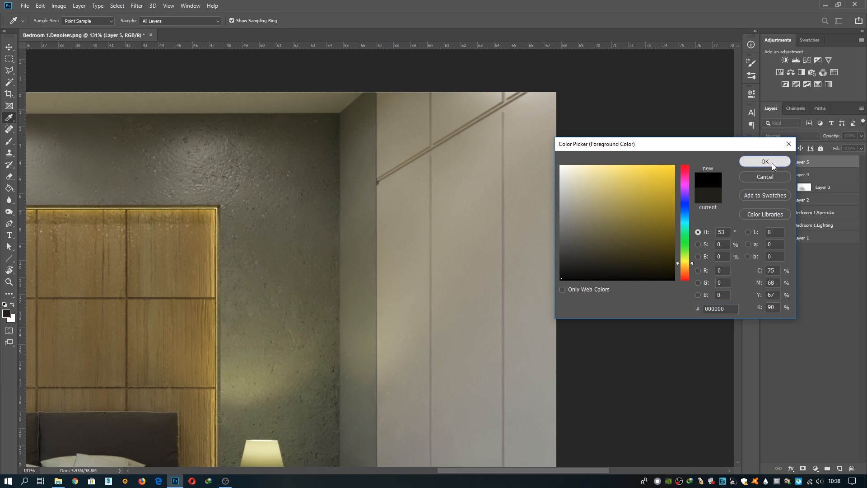
left_click(772, 163)
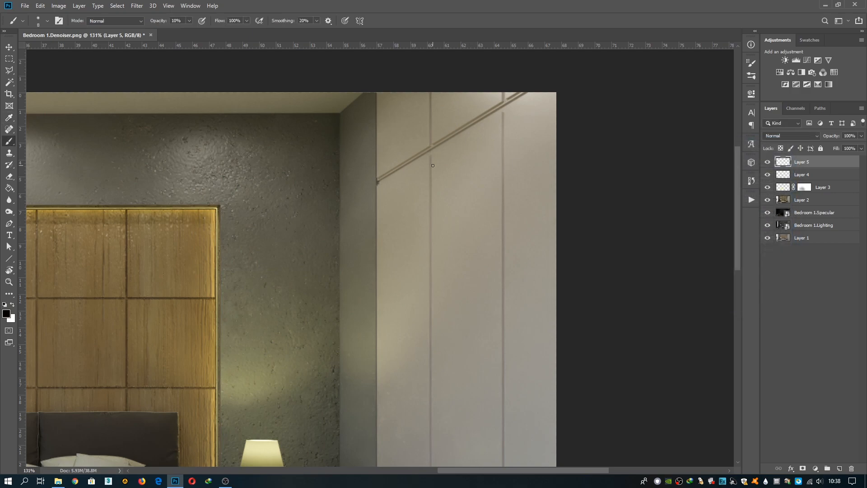
left_click(443, 179, "alt")
left_click(4, 313)
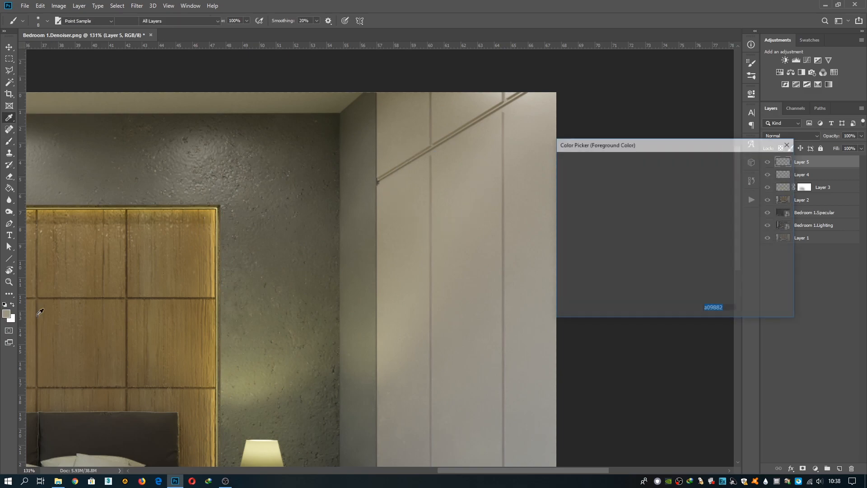
left_click(762, 165)
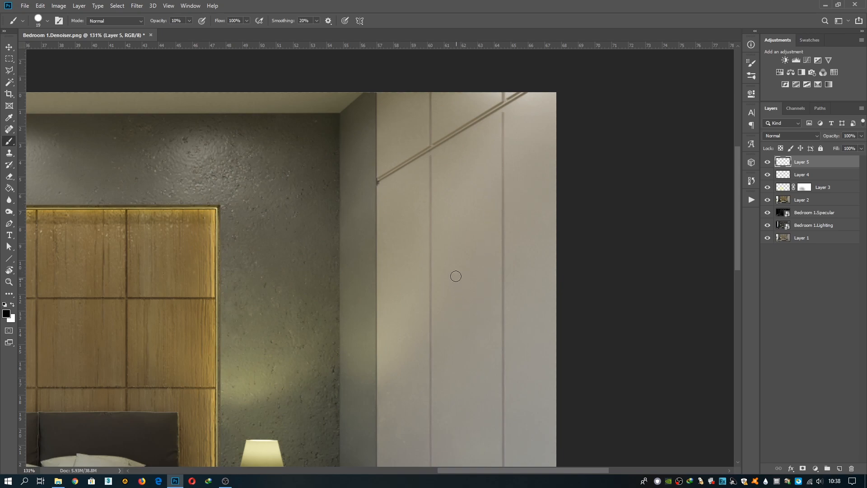
Step: Paint a thin straight black line at 80% brush opacity down the wardrobe's vertical door gap nearest the back wall
left_click_drag(434, 200, 432, 203)
scroll(433, 159, "up", 3)
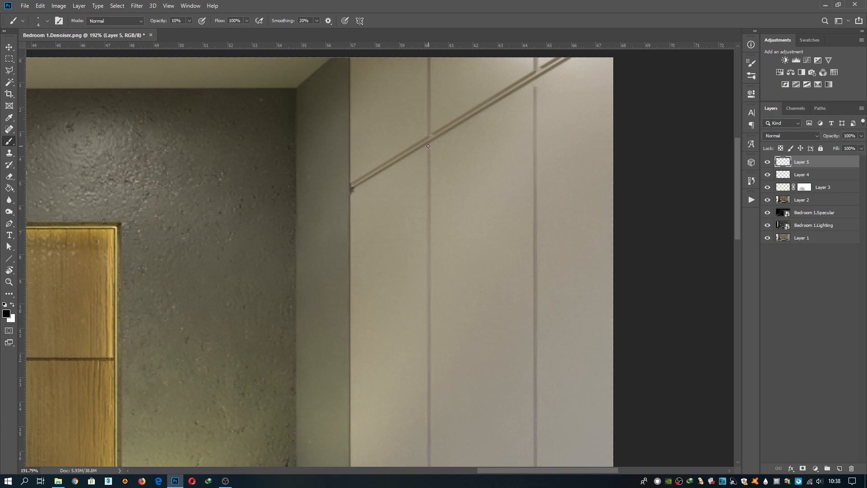
left_click_drag(430, 207, 447, 334)
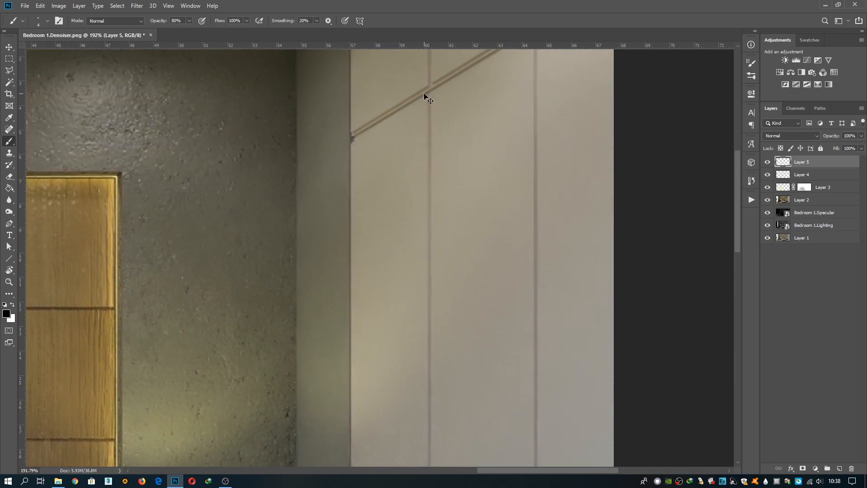
scroll(470, 184, "down", 10)
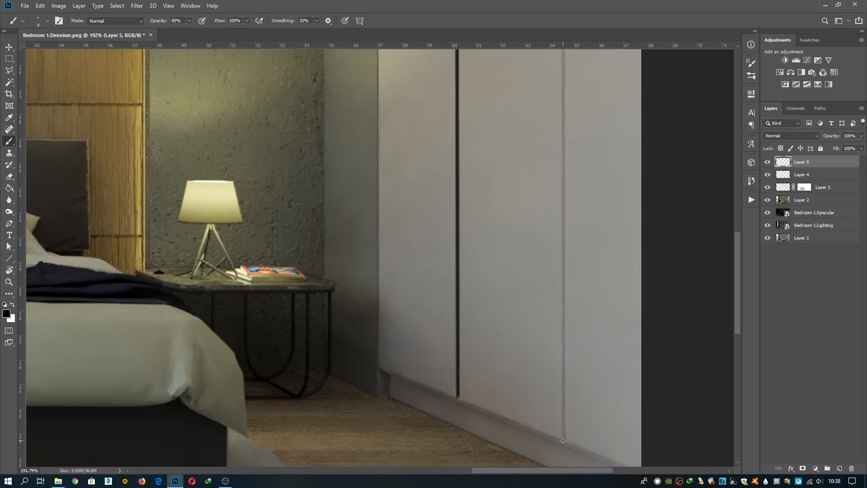
Step: Paint matching straight black lines along the wardrobe's other long vertical gap, its short upper gap and the slanted gap
scroll(569, 271, "up", 10)
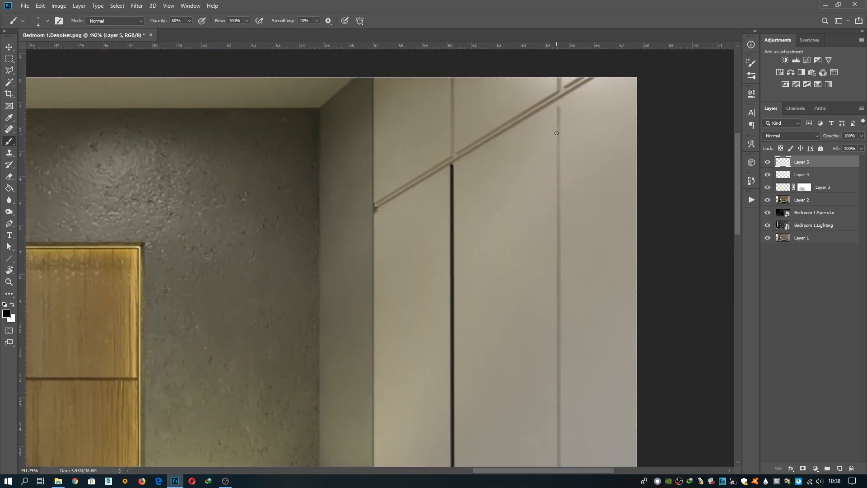
left_click(559, 76, "shift")
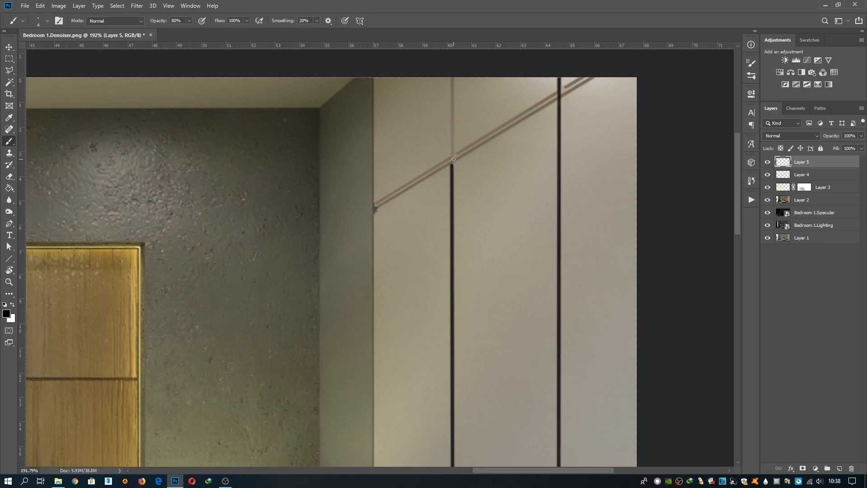
left_click(453, 79, "shift")
left_click(593, 76, "shift")
scroll(505, 151, "down", 5, "alt")
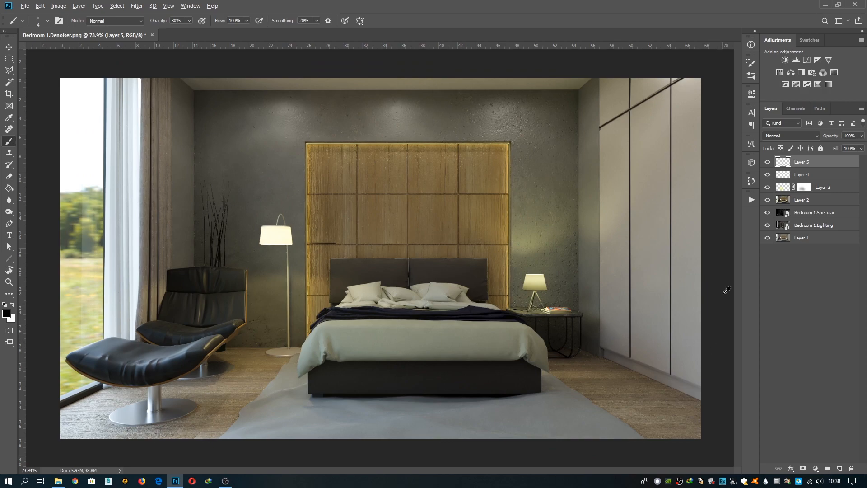
Step: Lower the opacity of Layer 5, which holds the wardrobe gap lines, to 43%
scroll(682, 228, "up", 3, "alt")
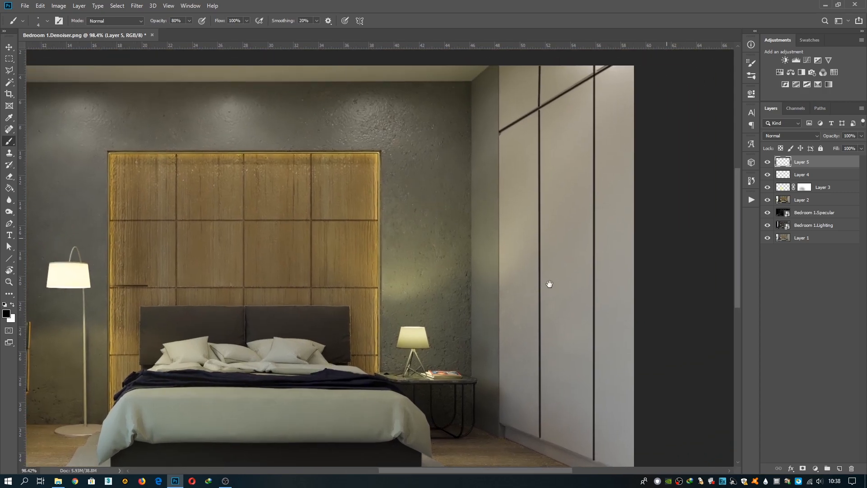
left_click_drag(549, 284, 537, 290)
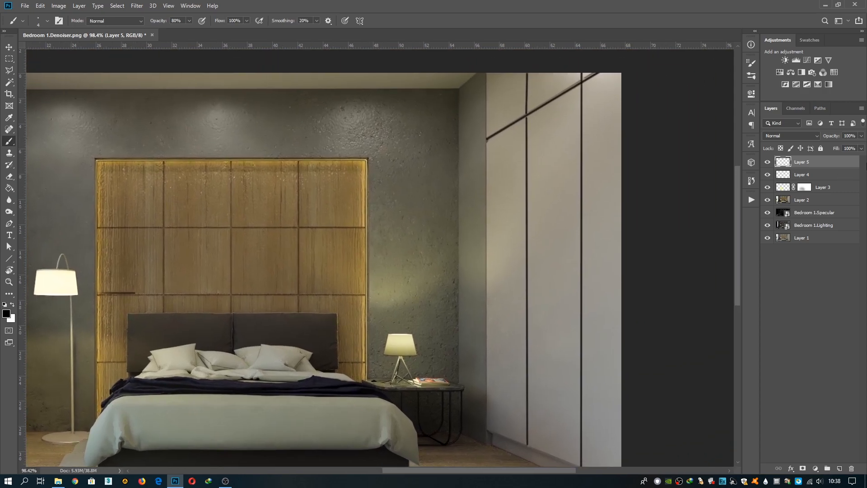
left_click(861, 135)
mouse_move(843, 147)
left_mouse_down()
mouse_move(820, 152)
mouse_move(836, 156)
left_mouse_up()
key("ctrl+minus")
key("ctrl+minus")
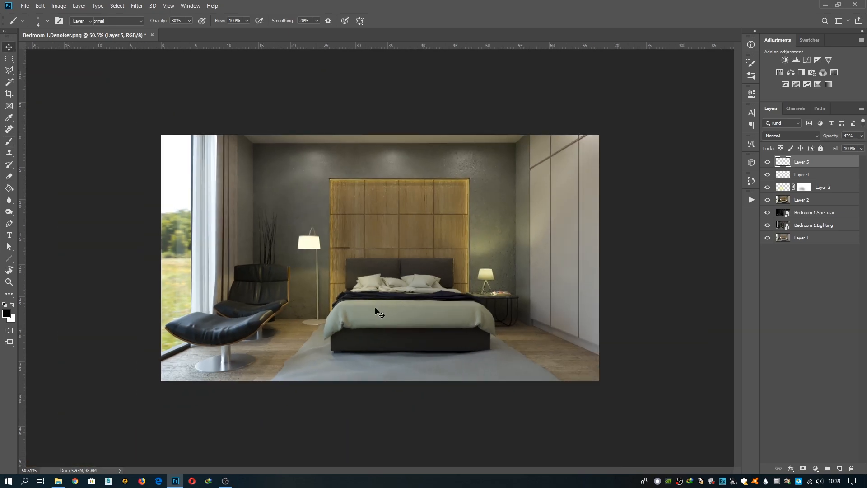
scroll(224, 327, "up", 3)
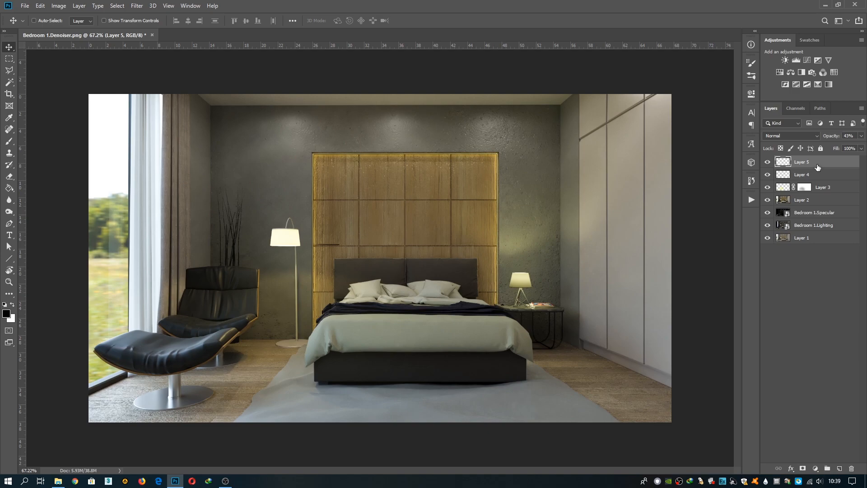
Step: Add a Curves adjustment above Layer 5 and raise the RGB curve slightly in the highlights and in the shadows
left_click(809, 63)
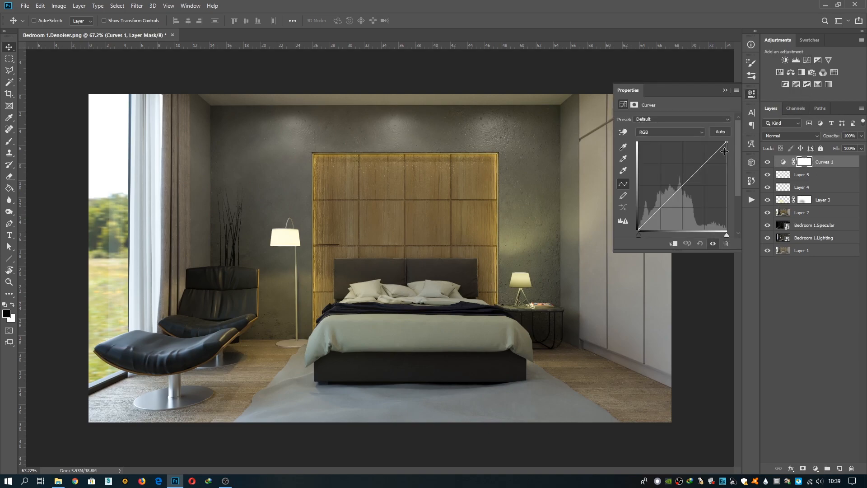
left_click_drag(708, 160, 702, 157)
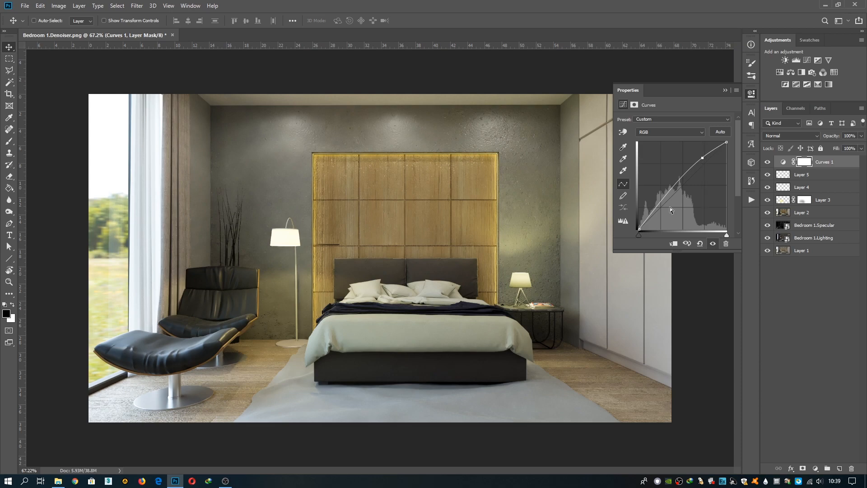
left_click_drag(657, 209, 655, 207)
left_click_drag(655, 207, 655, 208)
left_click_drag(655, 208, 656, 209)
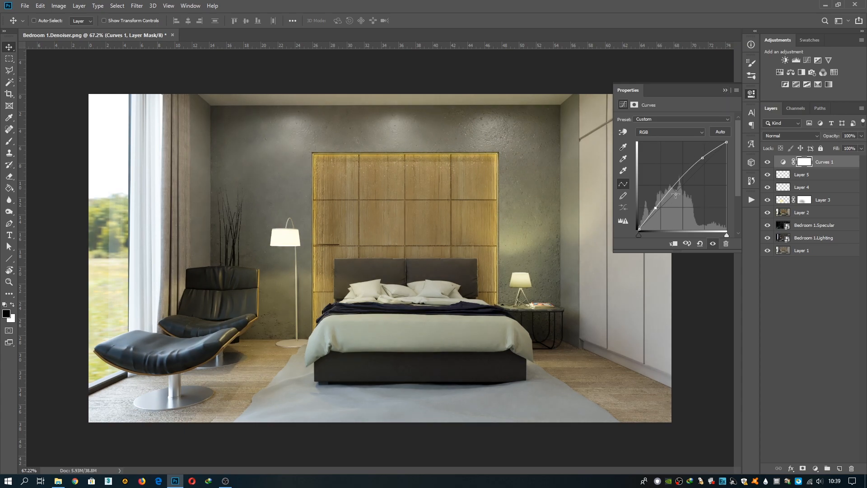
Step: Set the Curves 1 adjustment layer's opacity to 70%
left_click(725, 89)
left_click(860, 135)
left_click_drag(849, 147, 854, 169)
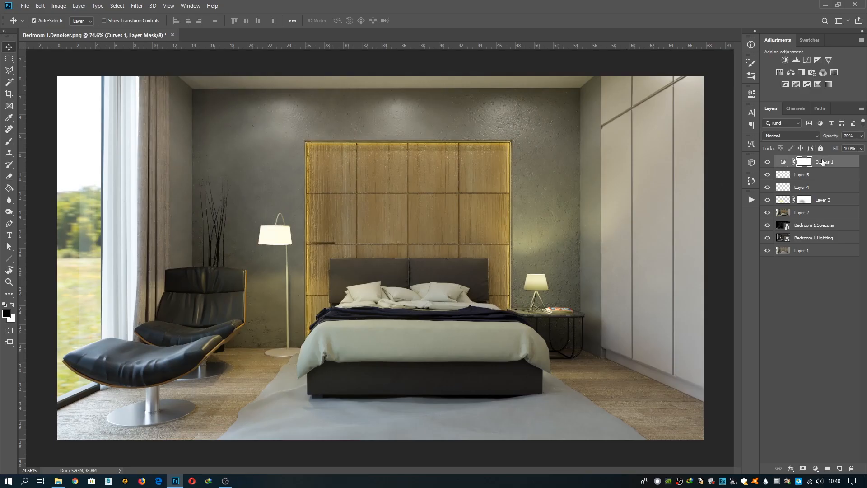
Step: Stamp all visible layers into a new top layer and apply Smart Sharpen to it with an increased amount and adjusted radius
key("ctrl+shift+alt+e")
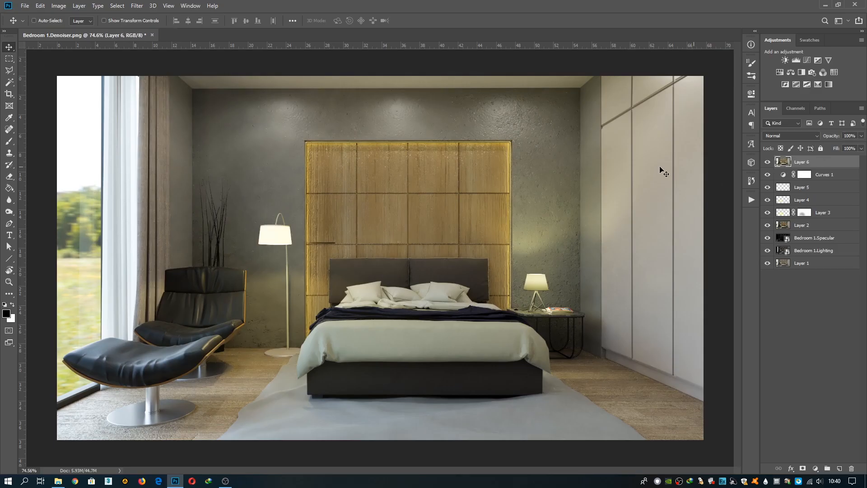
left_click(138, 6)
mouse_move(192, 160)
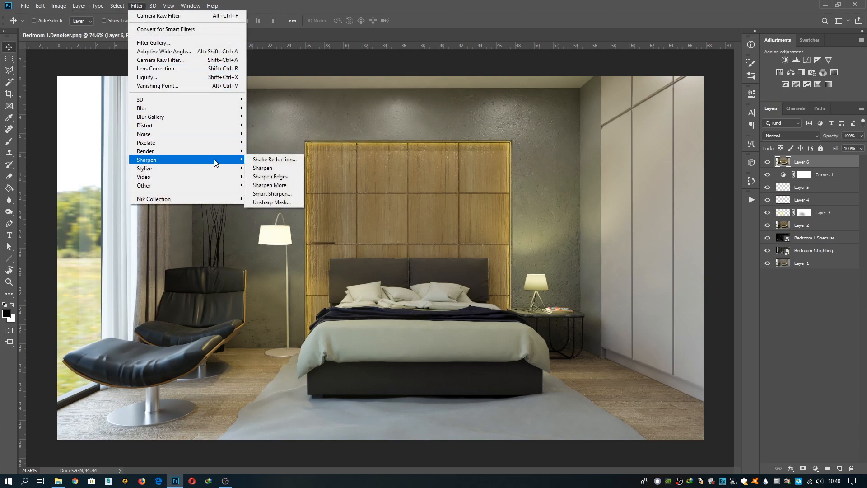
left_click(273, 193)
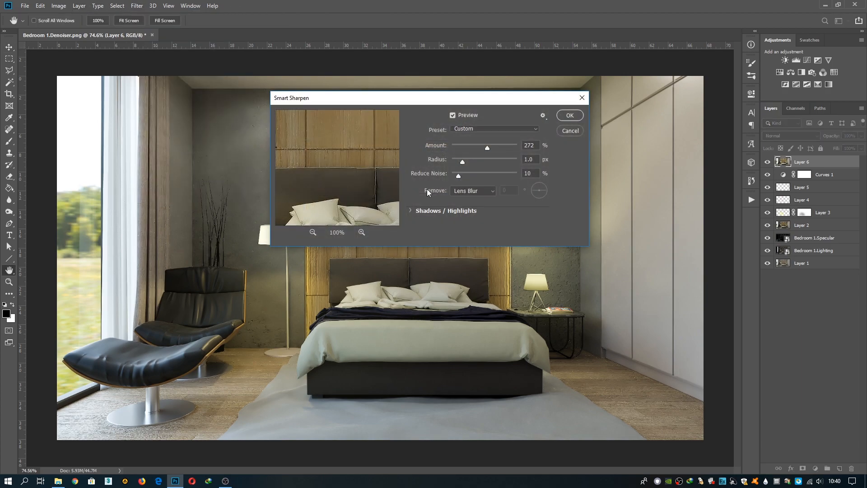
left_click_drag(487, 148, 497, 148)
left_click_drag(498, 160, 482, 164)
key("Return")
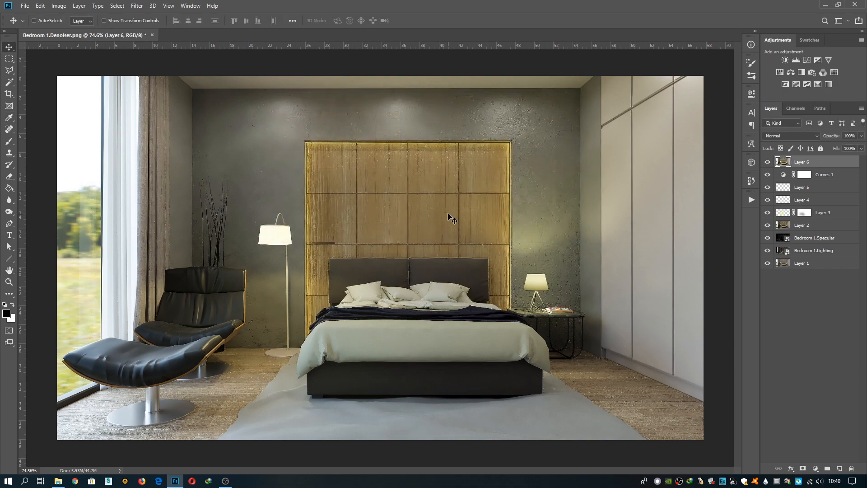
Step: Set the sharpened Layer 6's opacity to 45% and keep that layer selected
left_click(861, 136)
left_click(826, 280)
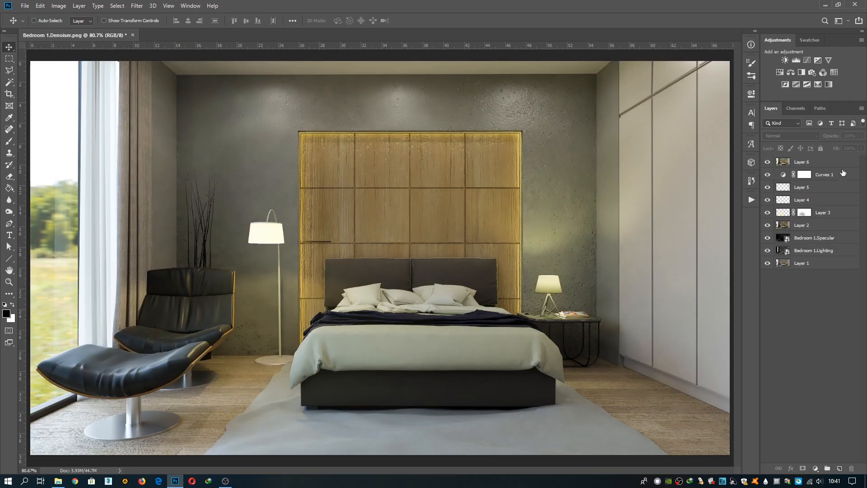
left_click(840, 165)
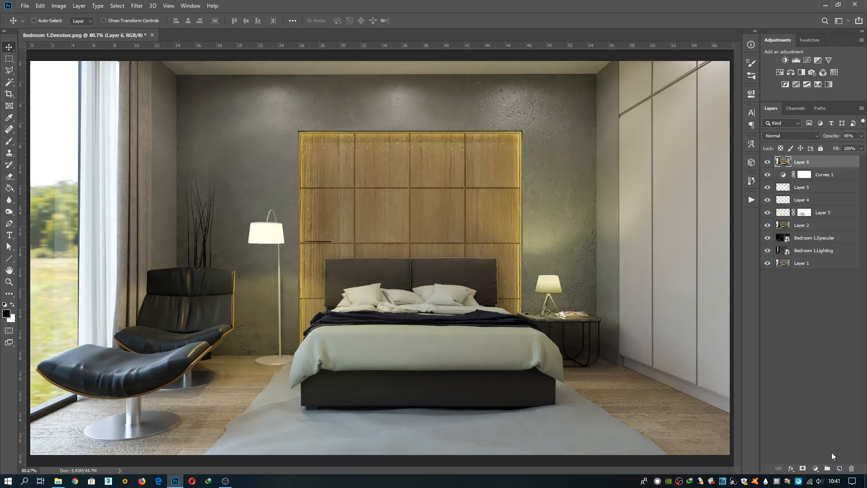
Step: Create a new layer above Layer 6 and prepare a soft-edged brush with an 80 px diameter
left_click(839, 468)
key("b")
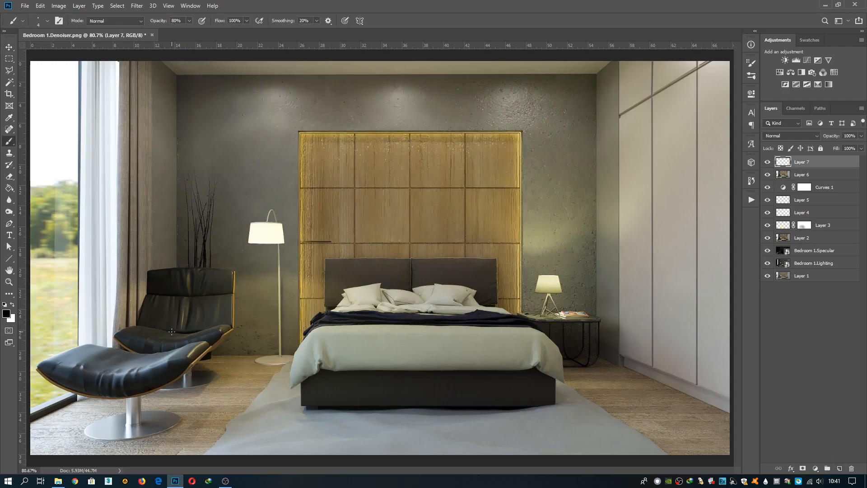
key("bracketright")
key("bracketright")
key("bracketright")
key("bracketright")
key("bracketright")
key("bracketright")
key("bracketright")
key("bracketright")
key("bracketright")
key("bracketright")
key("bracketright")
key("bracketright")
key("bracketright")
key("bracketright")
key("bracketright")
key("bracketright")
key("bracketright")
right_click(165, 335, "alt")
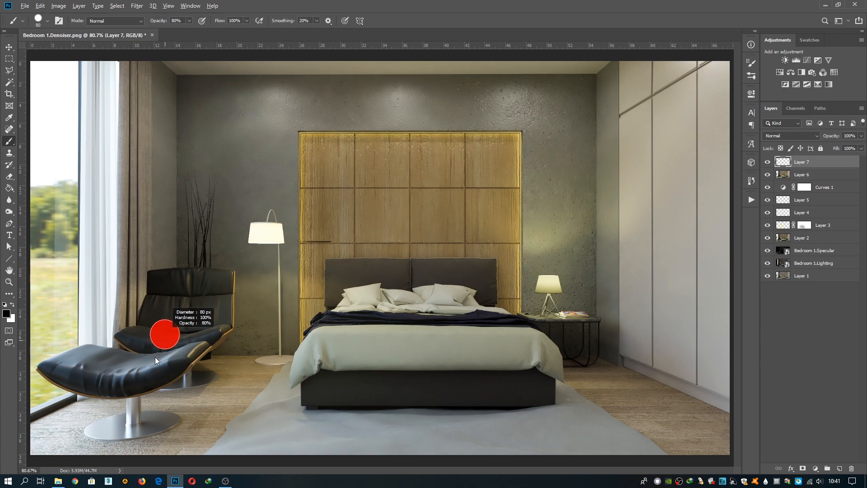
left_click_drag(159, 322, 162, 162)
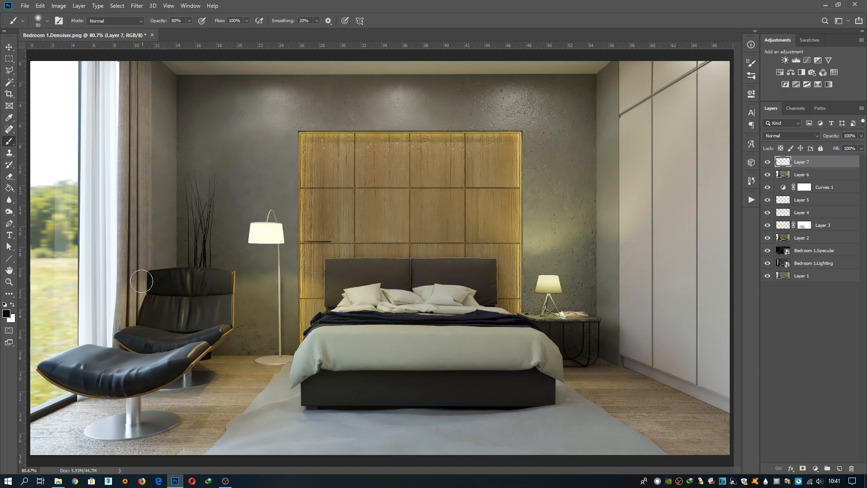
Step: Switch the brush's foreground colour to white, enlarge the soft brush to 149 px and set its opacity to 22%
scroll(108, 367, "up", 5)
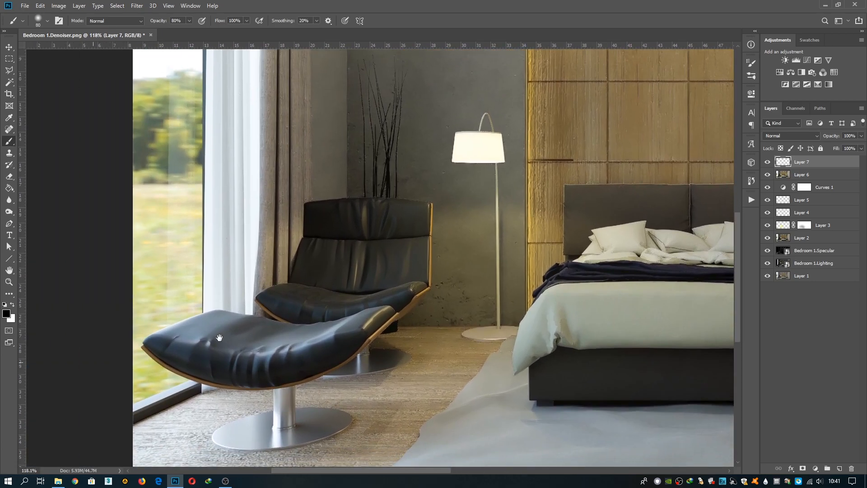
key("x")
key("bracketright")
key("bracketright")
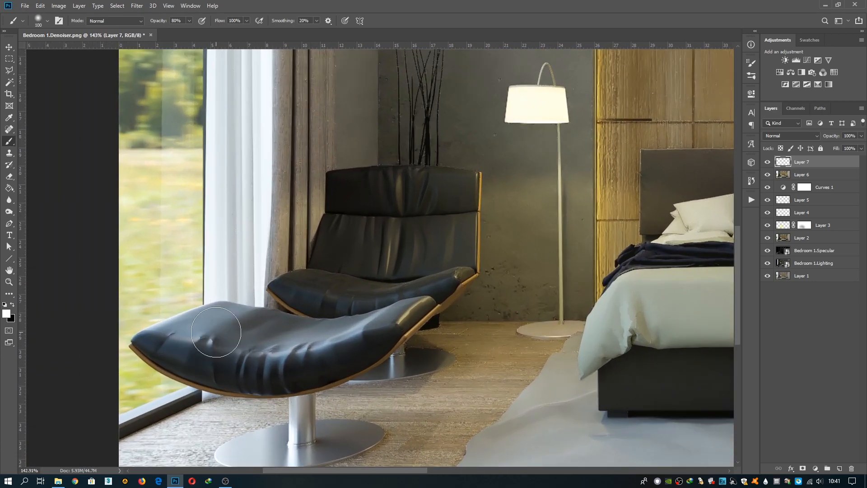
key("bracketright")
key("bracketright")
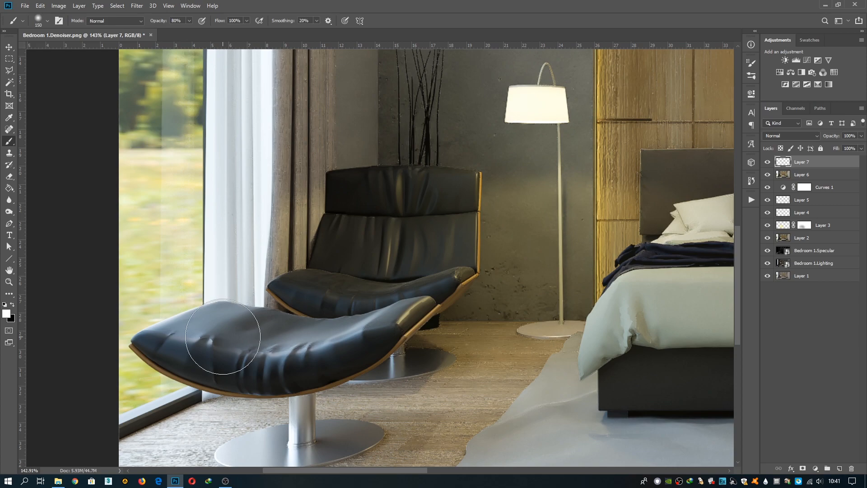
key("ctrl+j")
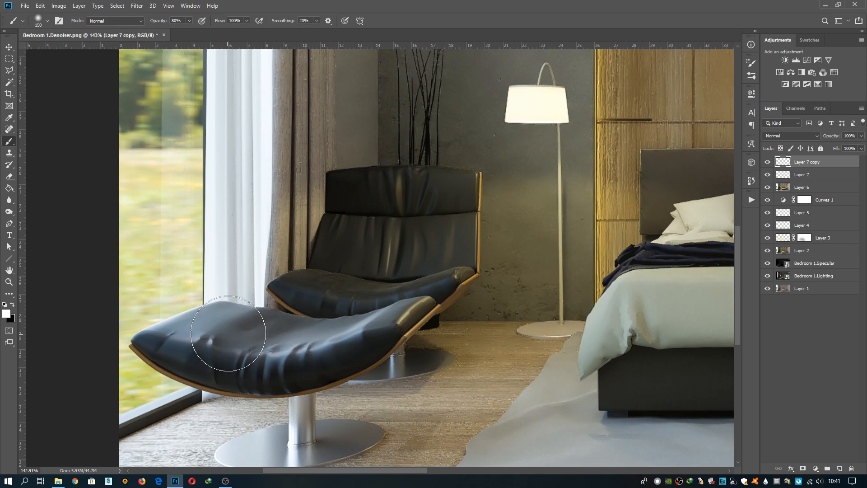
key("ctrl+z")
right_click(235, 325, "alt")
mouse_move(234, 399)
left_mouse_down()
mouse_move(232, 216)
mouse_move(211, 378)
mouse_move(223, 199)
left_mouse_up()
mouse_move(223, 146)
left_mouse_down()
mouse_move(215, 172)
mouse_move(229, 104)
mouse_move(251, 241)
left_mouse_up()
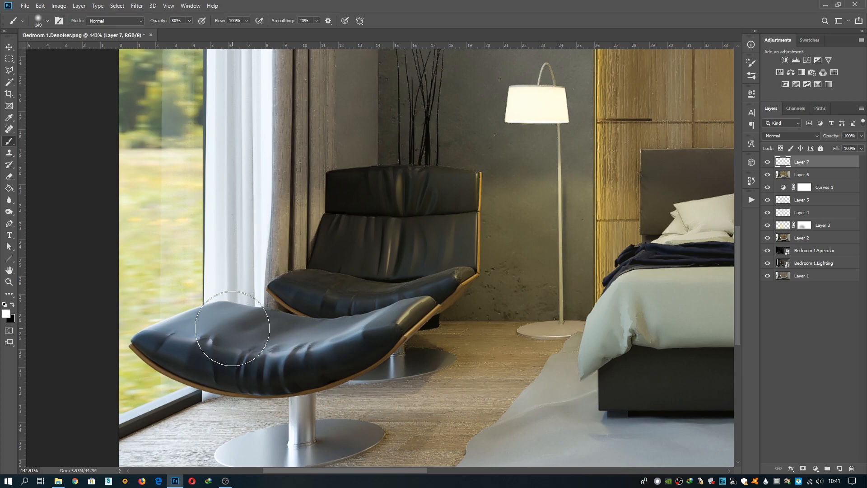
left_click_drag(232, 329, 203, 349)
key("2")
key("2")
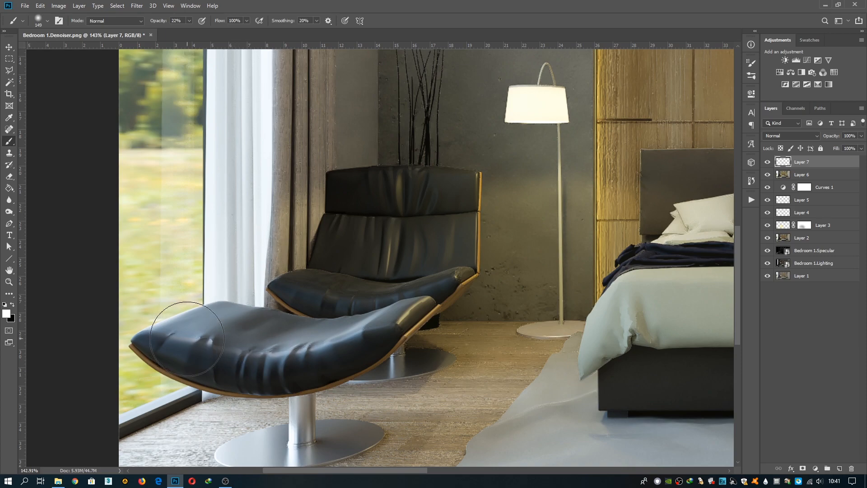
Step: Undo a trial stroke over the footstool, enlarge the brush to at least 250 px and paint soft white haze over the footstool and chair seat
left_click_drag(154, 339, 362, 316)
key("ctrl+z")
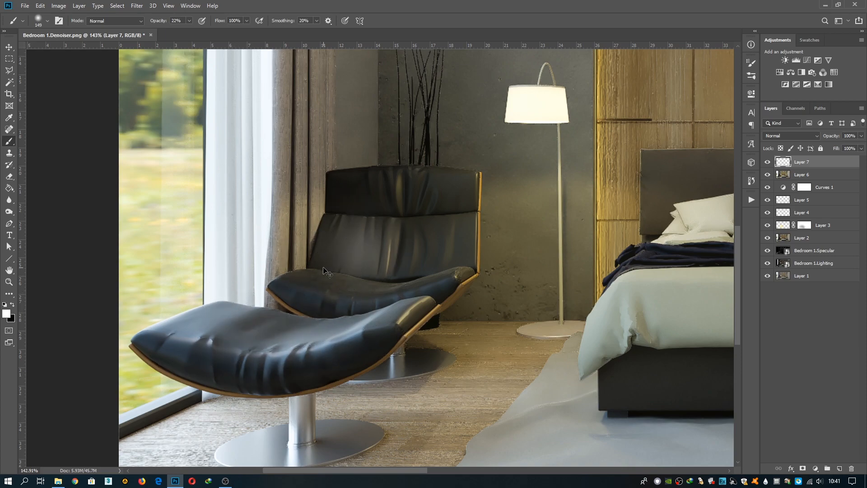
key("bracketright")
key("bracketright")
key("bracketright")
key("bracketright")
key("bracketright")
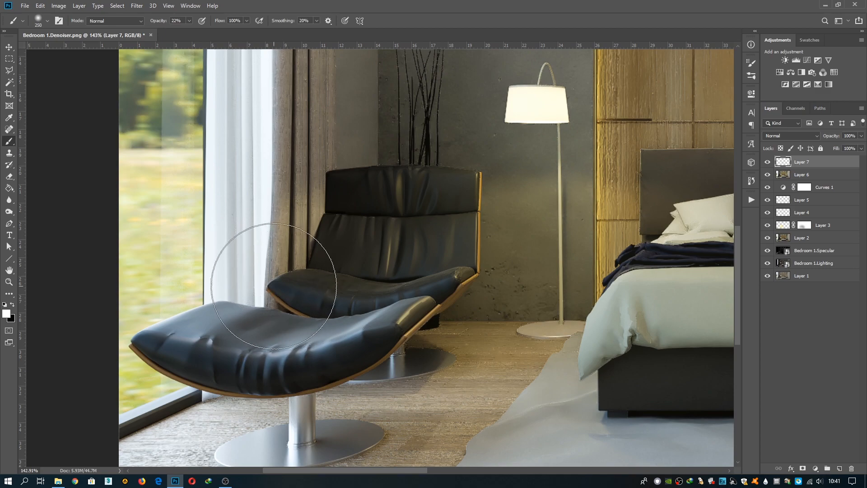
left_click_drag(228, 300, 290, 313)
left_click(289, 313)
left_click(332, 316)
Step: Enlarge the brush to 500 px and build up white haze over the window, curtains, armchair, footstool and nearby floor
key("bracketright")
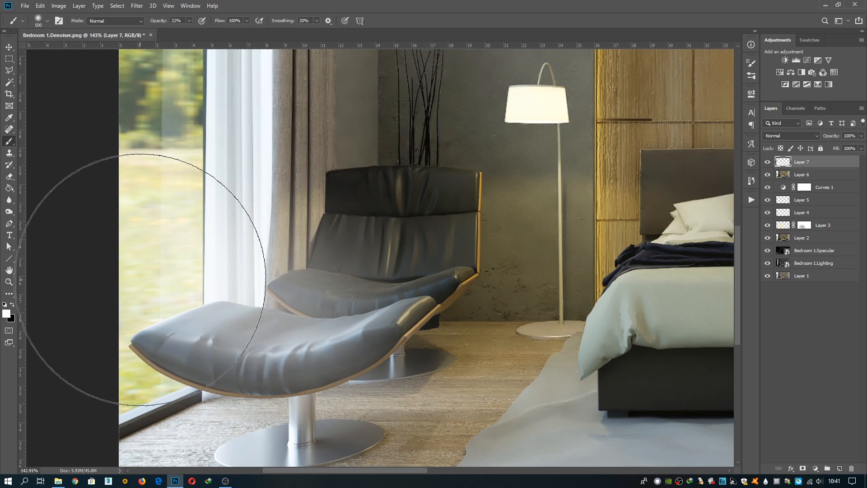
scroll(209, 308, "down", 1)
scroll(209, 308, "down", 2)
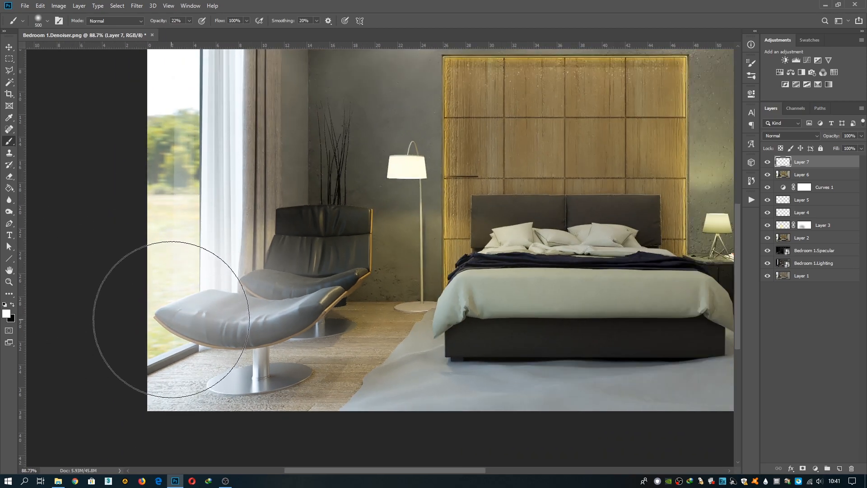
scroll(171, 310, "down", 1)
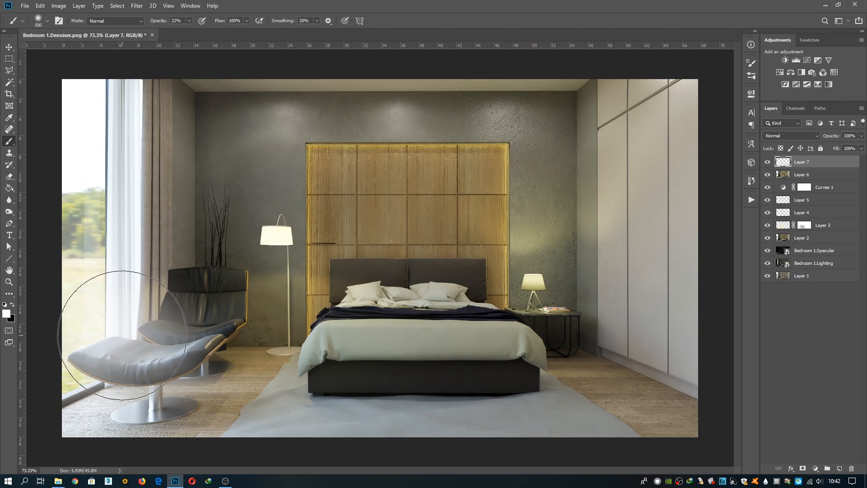
mouse_move(130, 291)
left_mouse_down()
mouse_move(171, 371)
mouse_move(203, 469)
mouse_move(96, 239)
mouse_move(139, 349)
mouse_move(98, 331)
mouse_move(68, 435)
mouse_move(63, 384)
mouse_move(100, 421)
mouse_move(129, 264)
mouse_move(262, 452)
mouse_move(87, 229)
mouse_move(80, 316)
mouse_move(519, 483)
mouse_move(96, 367)
mouse_move(77, 387)
mouse_move(75, 284)
mouse_move(542, 464)
mouse_move(132, 358)
left_mouse_up()
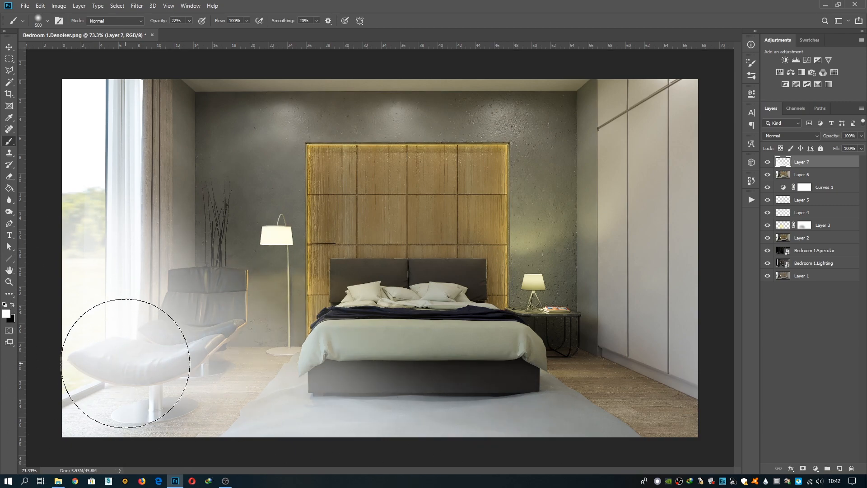
Step: Set Layer 7's blend mode to Screen and its opacity to 10%
scroll(120, 354, "up", 3)
scroll(150, 347, "up", 1)
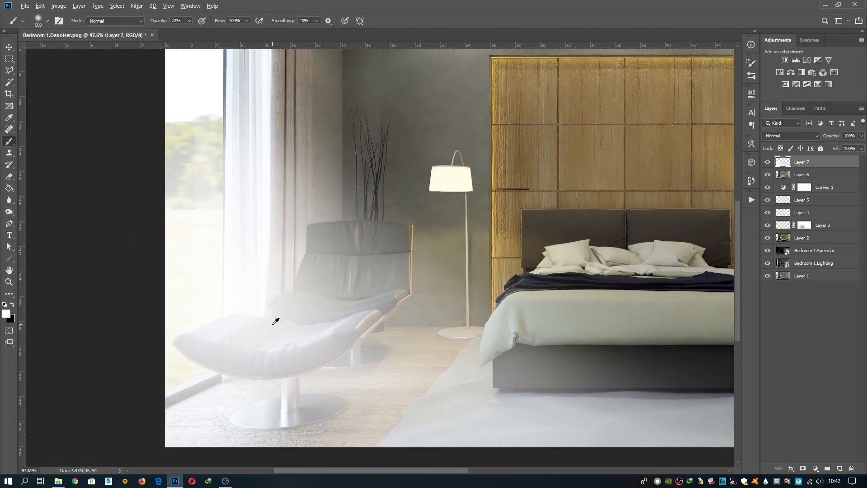
scroll(278, 323, "up", 1)
left_click(806, 137)
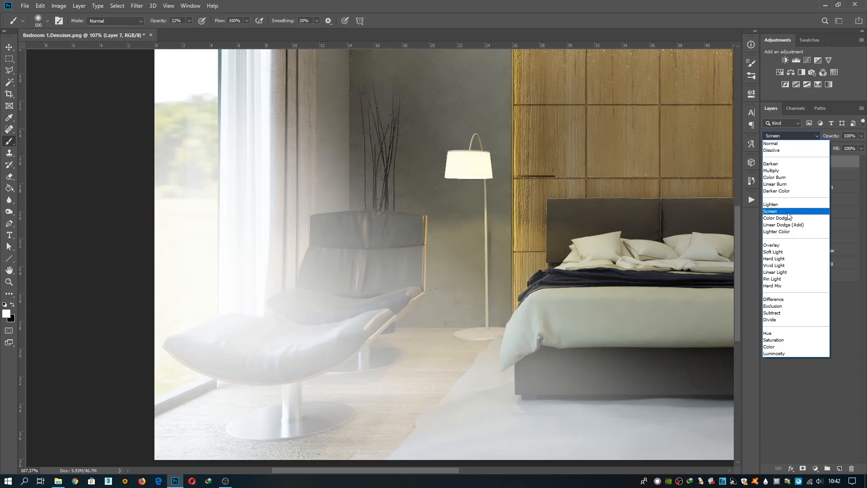
left_click(791, 212)
left_click(861, 135)
left_click_drag(836, 146, 823, 148)
scroll(433, 296, "down", 3)
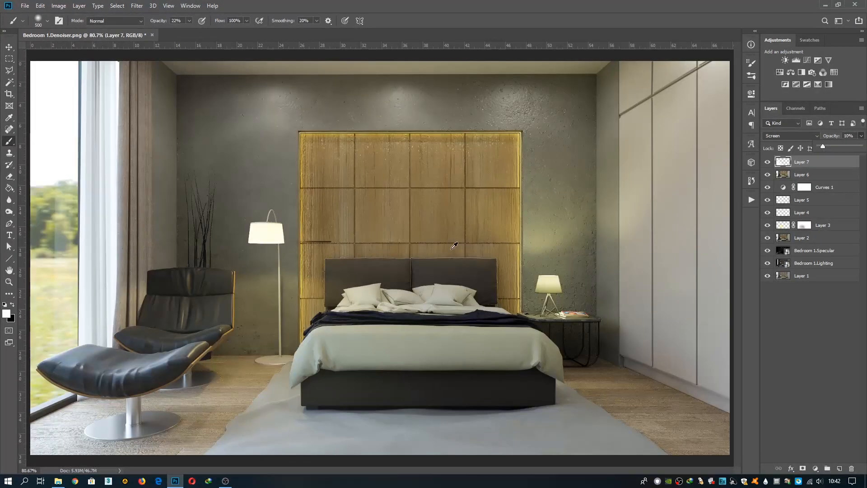
Step: In Layer 7's blending options, split the underlying layer's dark Blend If slider to 41 / 130 and accept it
key("v")
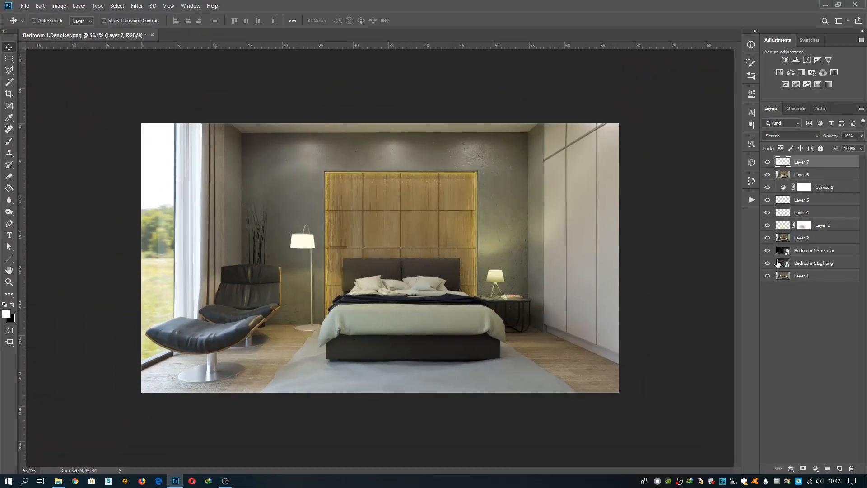
left_click(791, 468)
left_click(816, 381)
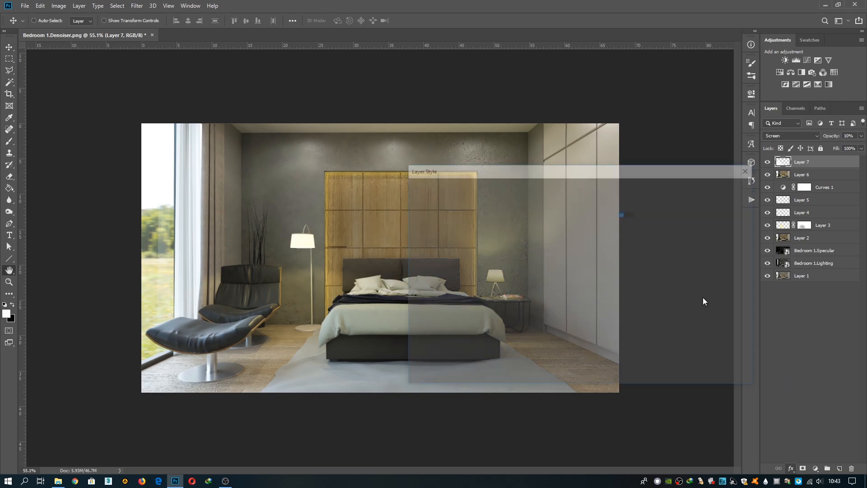
left_click_drag(532, 345, 560, 347)
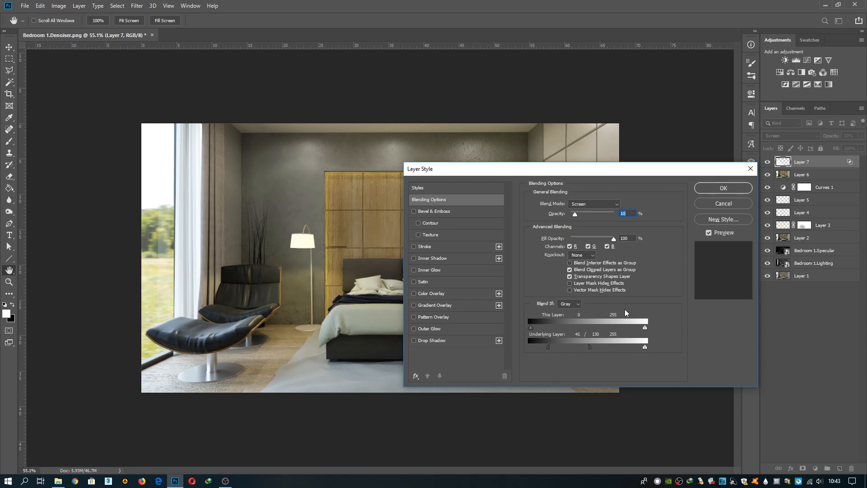
left_click(728, 191)
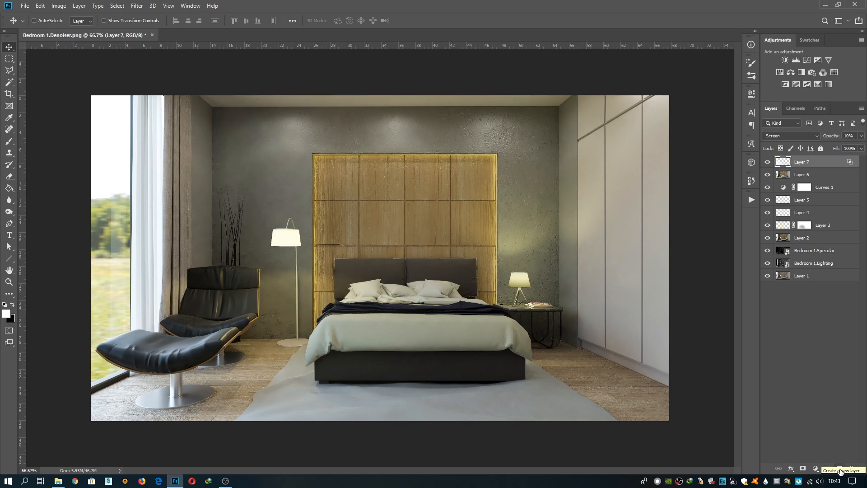
Step: Add a new layer above Layer 7 and prepare a black soft brush at 1100 px with 22% opacity
left_click(839, 469)
key("b")
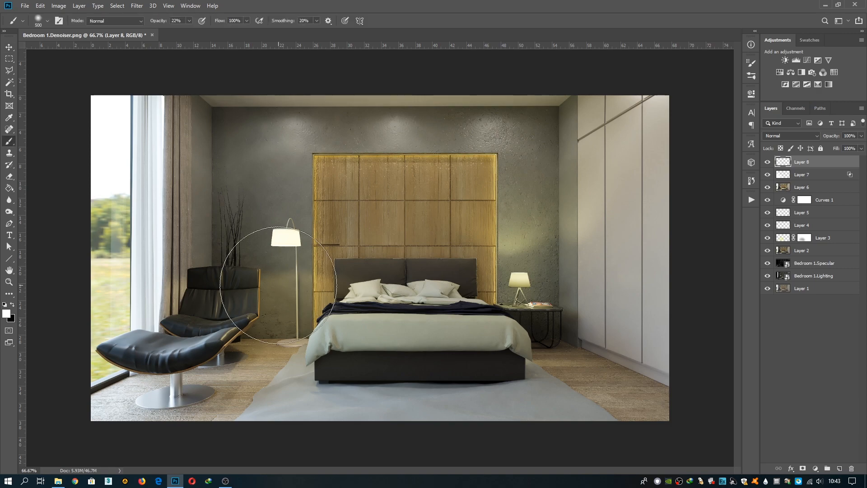
key("ctrl+minus")
key("d")
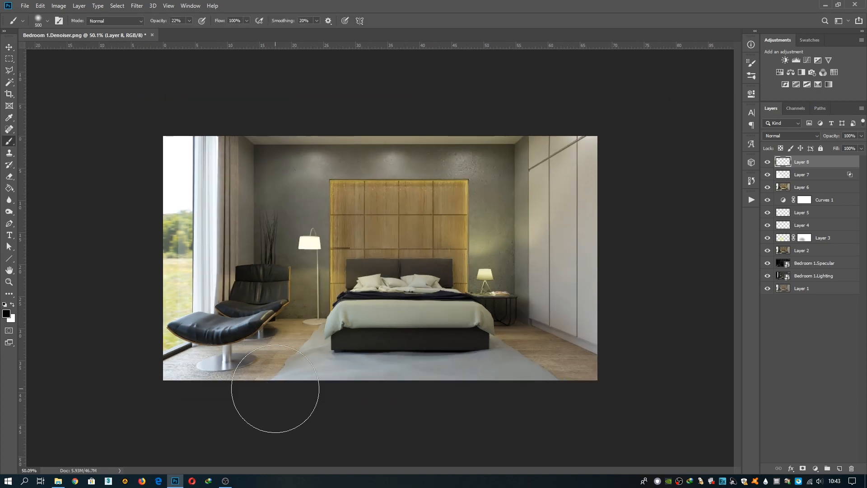
key("bracketright")
key("bracketright")
key("bracketright")
key("bracketright")
key("bracketright")
key("bracketright")
scroll(252, 406, "down", 1)
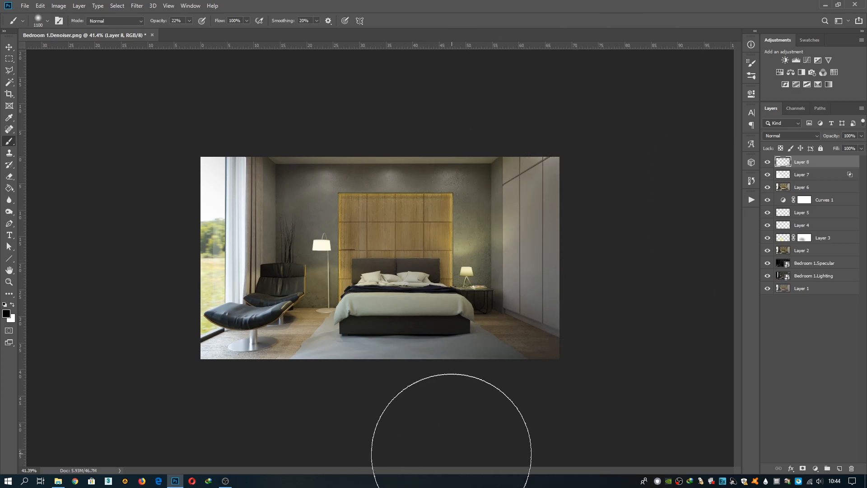
Step: Paint a black vignette around the image's outer edges and set Layer 8's opacity to 52%
mouse_move(644, 149)
left_mouse_down()
mouse_move(610, 364)
mouse_move(407, 449)
left_mouse_up()
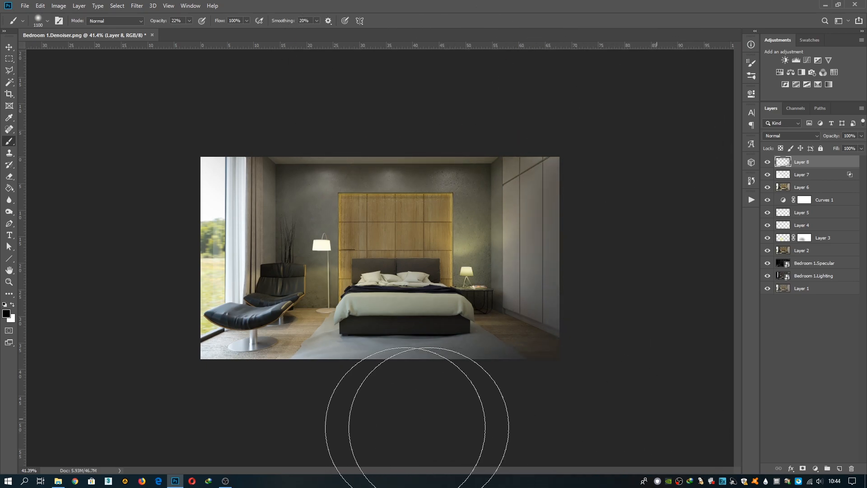
scroll(435, 426, "up", 2)
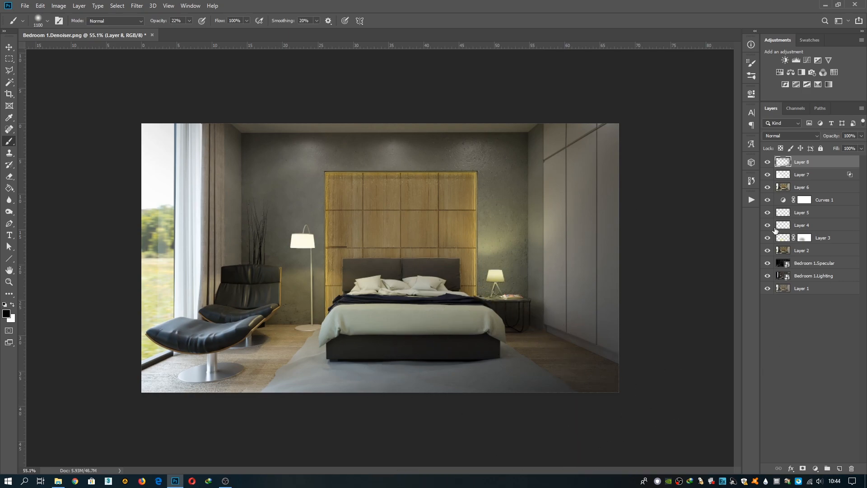
left_click_drag(819, 146, 838, 154)
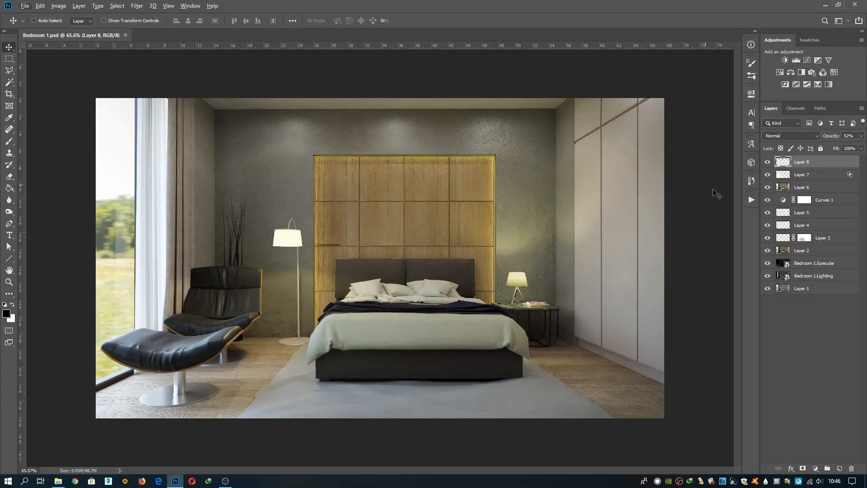
Step: Stamp all visible layers into a new merged layer above Layer 8
left_click(800, 187)
left_click(801, 161)
key("ctrl+shift+alt+e")
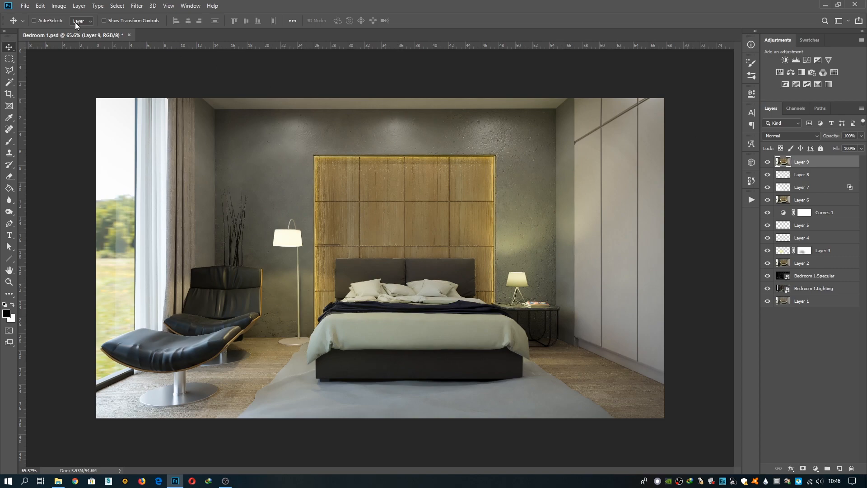
Step: Apply the Camera Raw filter to the merged layer with Shadows at -57 and Blacks at -3
left_click(135, 6)
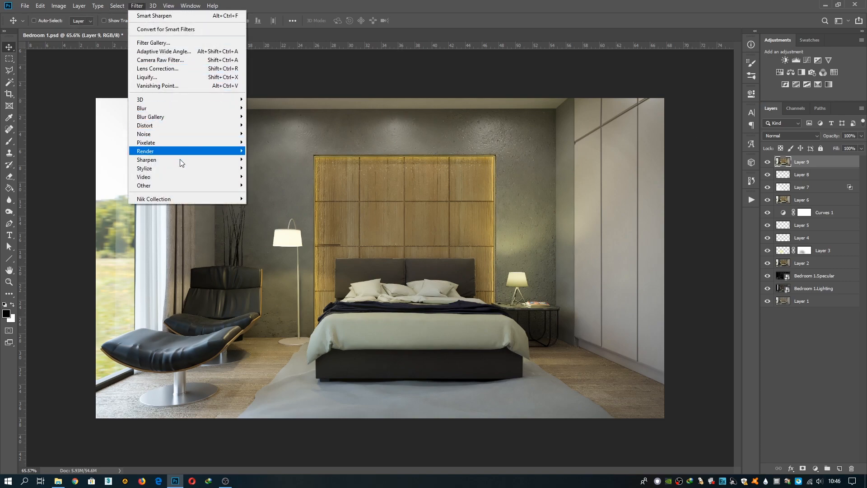
left_click(176, 60)
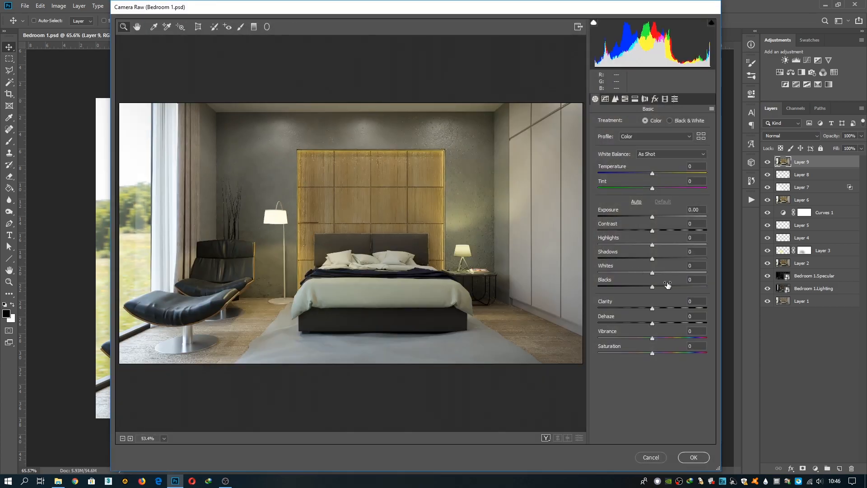
left_click_drag(650, 264, 651, 303)
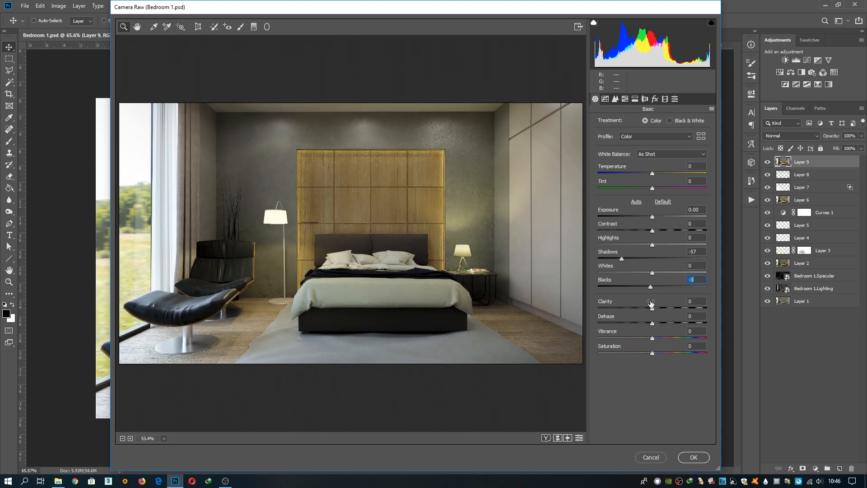
left_click(693, 458)
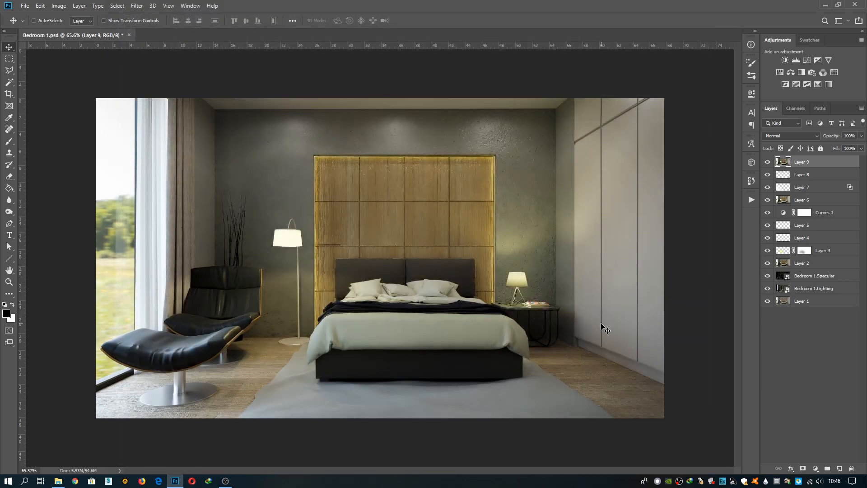
Step: Add a black-filled mask to Layer 9 and paint white over the bed with the 1100 px brush at 100% opacity
left_click(802, 469)
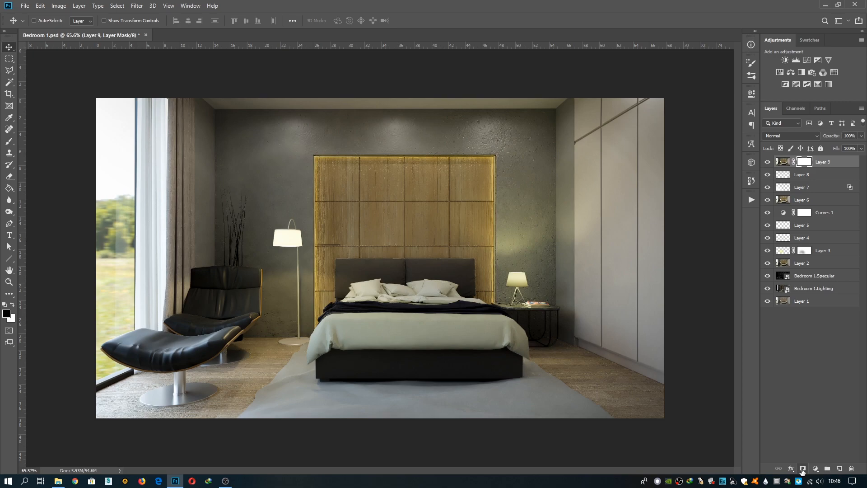
key("ctrl+i")
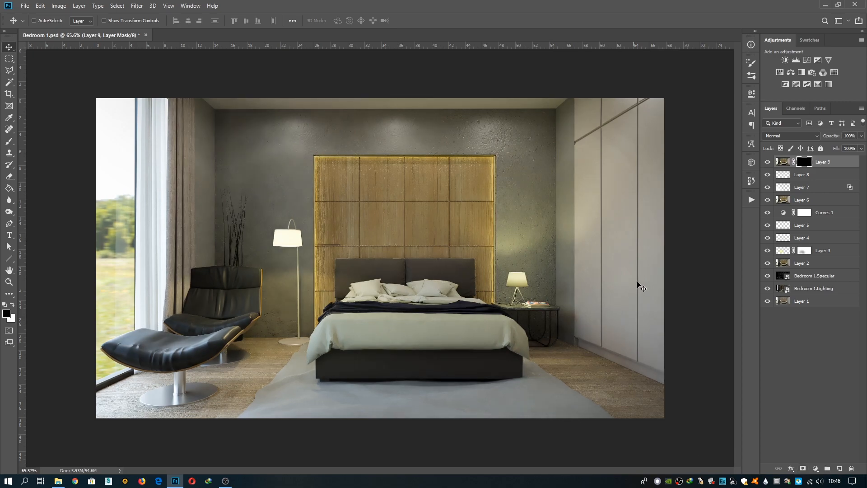
key("b")
key("x")
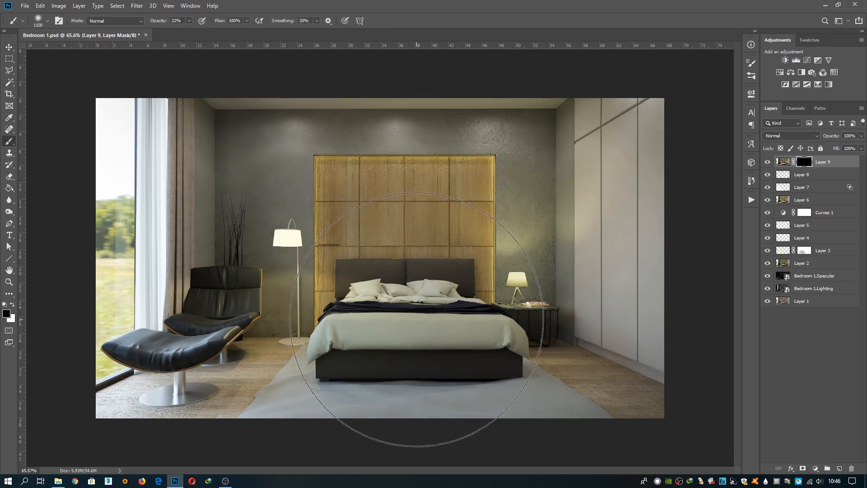
key("0")
left_click(411, 283)
left_click(408, 253)
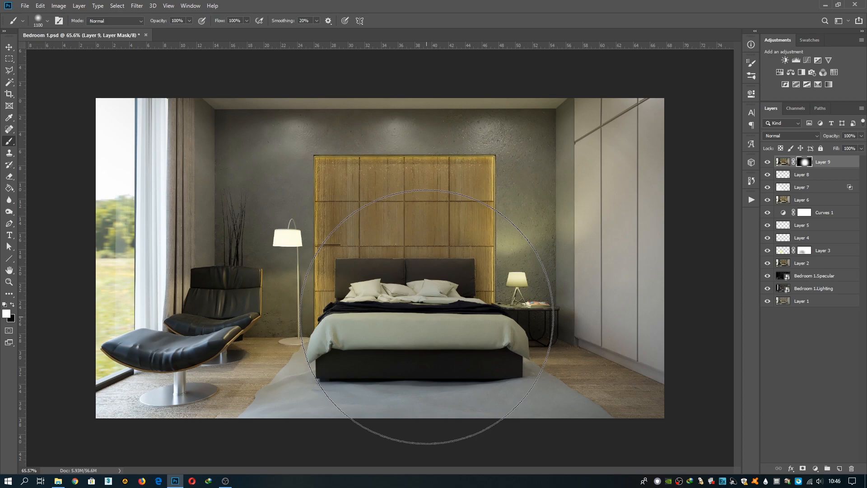
Step: Reduce the brush from 700 to 300 px while painting white on the mask around the bedside table and bed base
key("bracketleft")
key("bracketleft")
key("bracketleft")
key("bracketleft")
key("bracketleft")
key("bracketleft")
key("bracketleft")
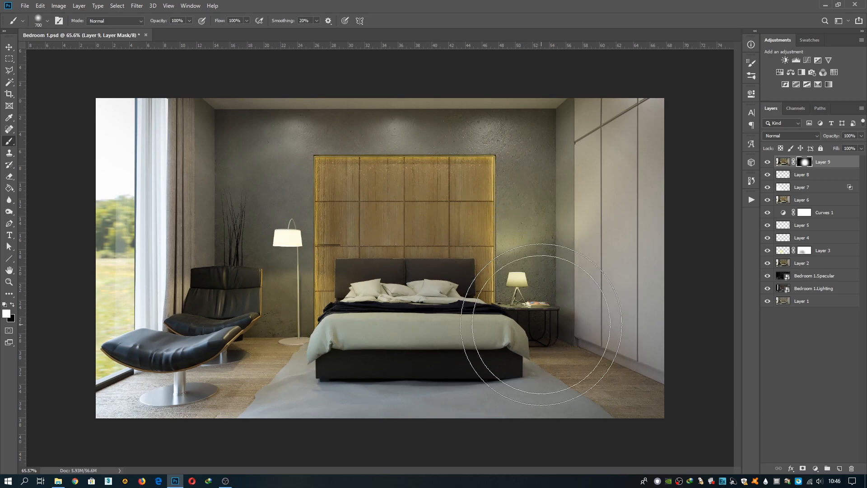
key("bracketleft")
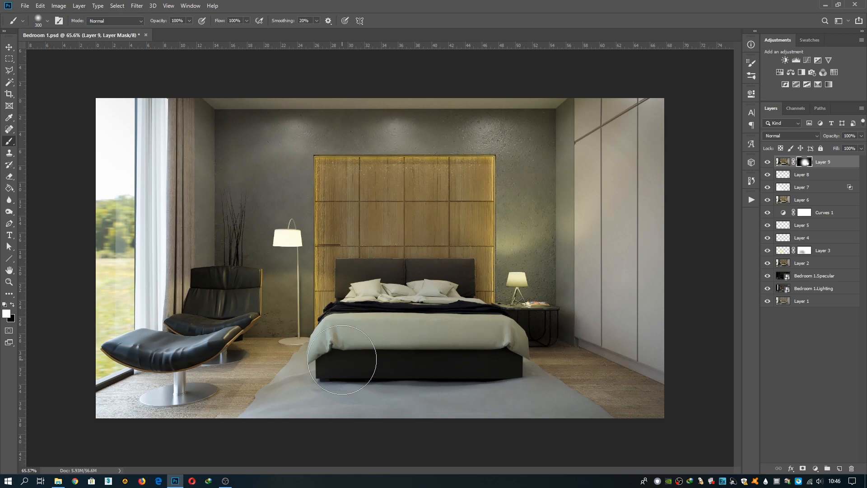
Step: Paint white on the mask around the curtains, ceiling edge and armchair with a 200 px brush, reducing it to 90 px for details
key("bracketleft")
key("bracketleft")
key("bracketleft")
key("bracketleft")
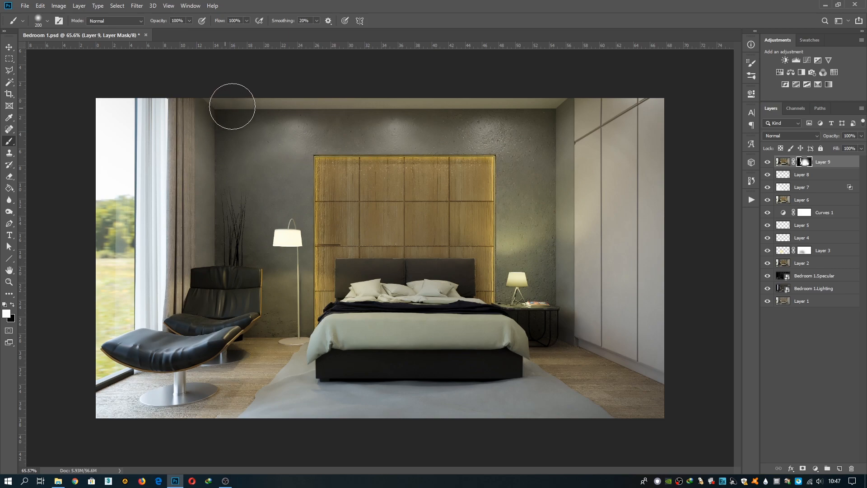
key("bracketright")
key("bracketright")
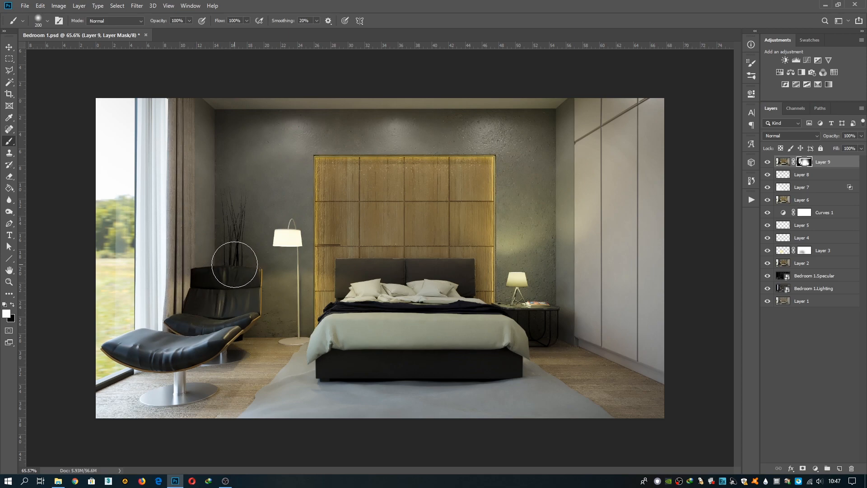
key("bracketleft")
scroll(213, 392, "up", 3)
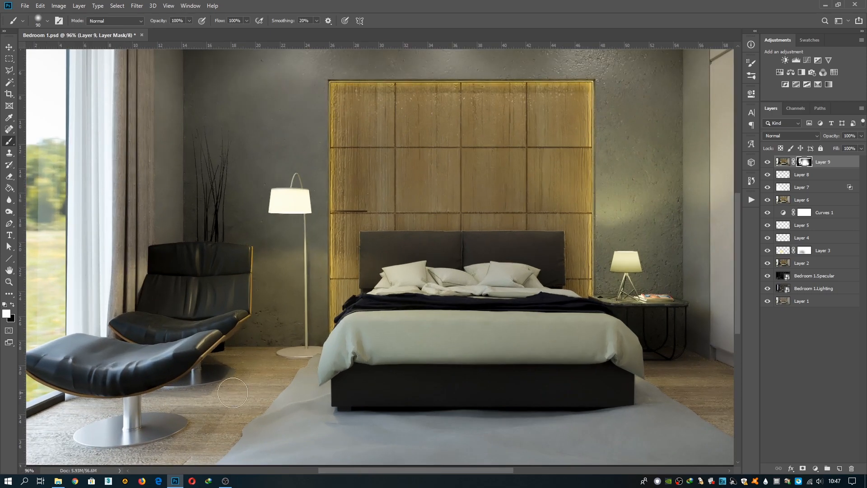
Step: Switch to black, set the brush opacity to 60%, soften the darkening on Layer 9's mask and return to the Move tool
key("x")
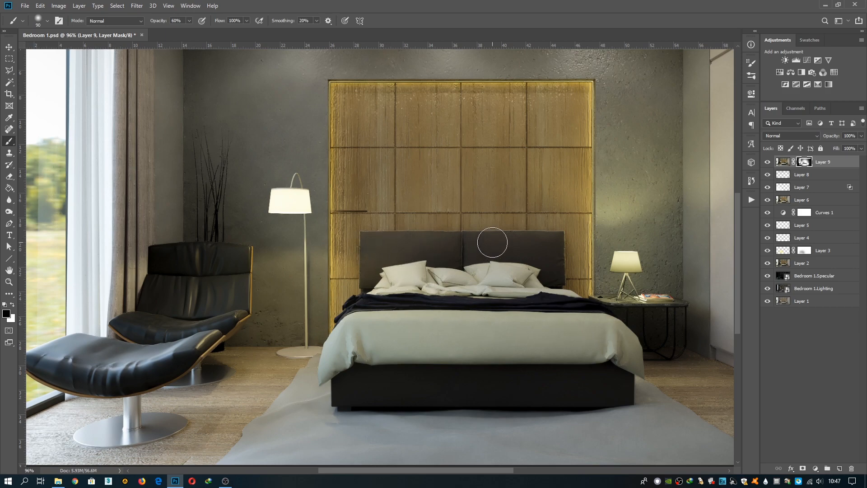
key("v")
scroll(391, 235, "down", 3)
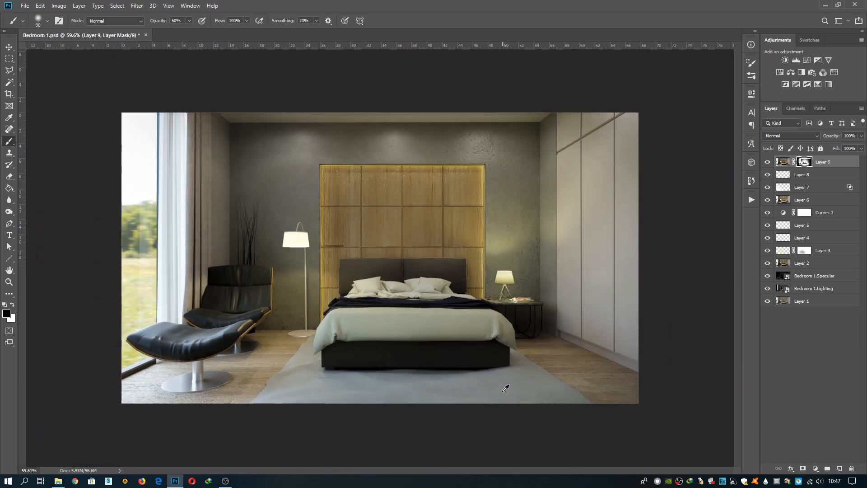
scroll(391, 235, "up", 1)
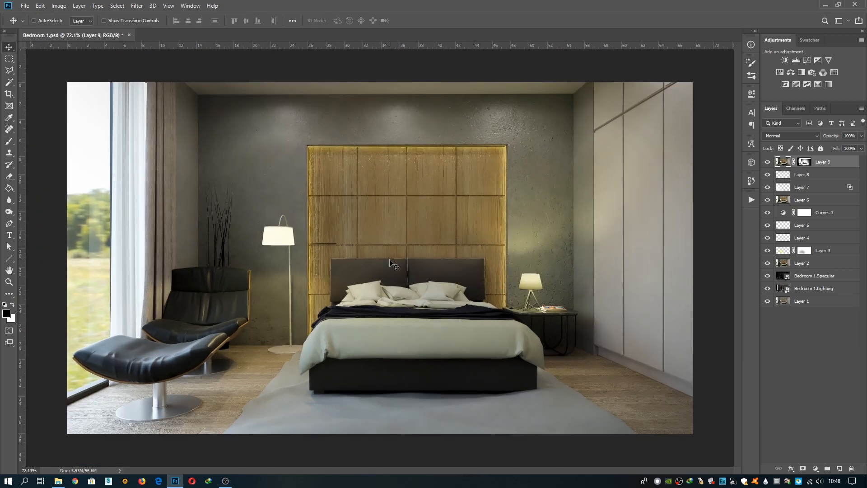
scroll(391, 262, "down", 1)
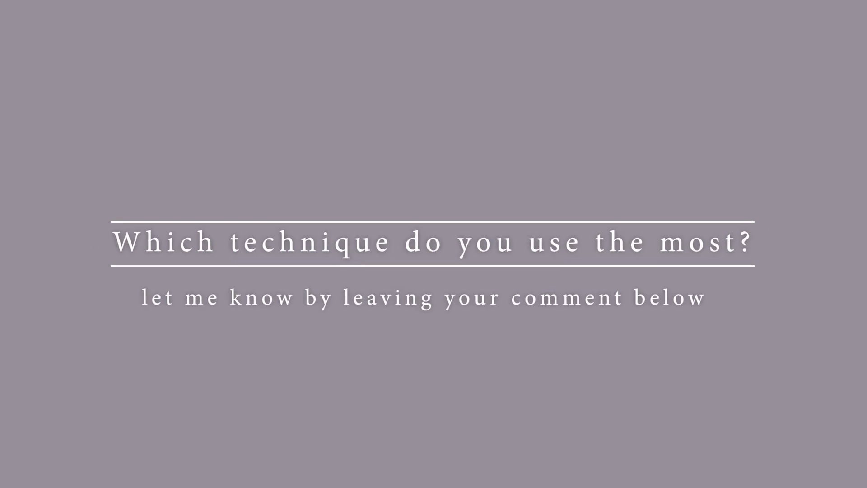